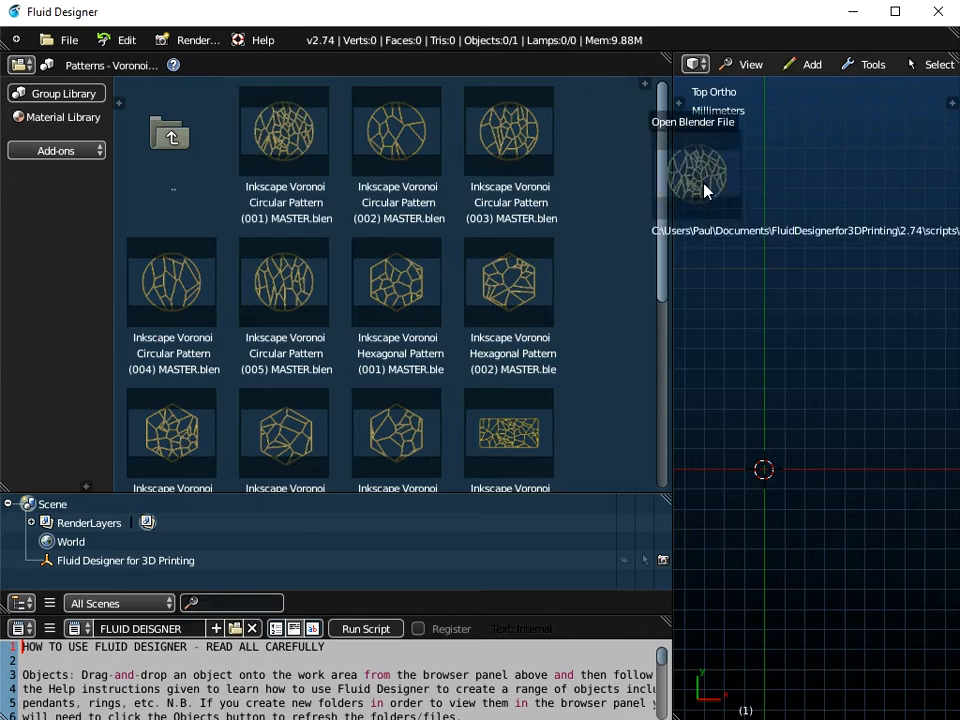
Step: Display the dimensions of Inkscape Voronoi Circular Pattern (001)
middle_drag(542, 427, 588, 425)
scroll(588, 425, up, 2)
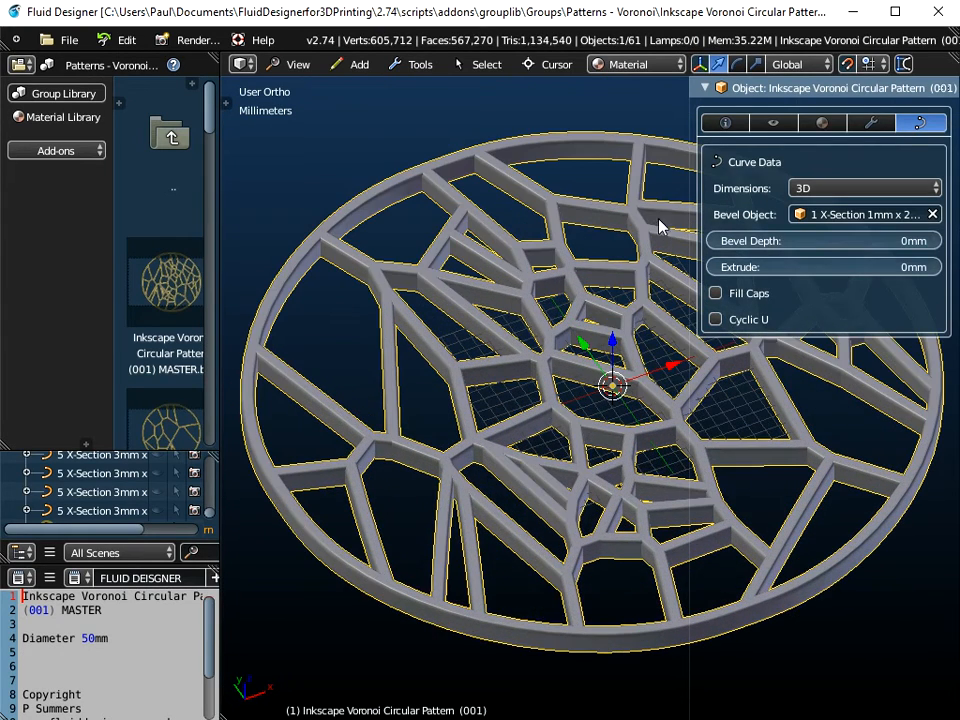
click(725, 122)
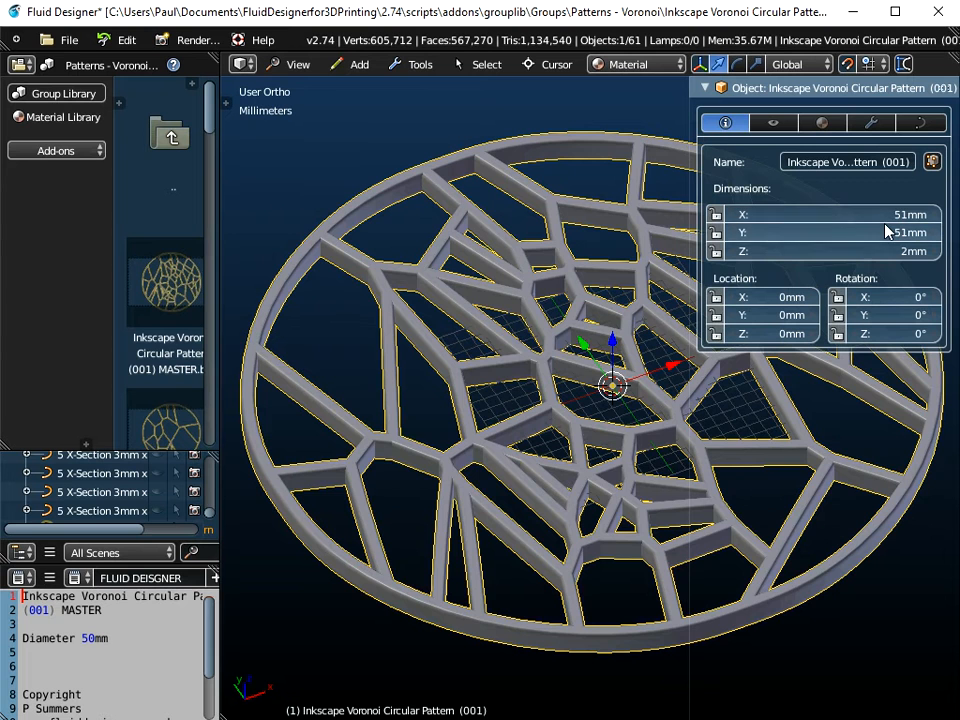
Step: Scale the circular Voronoi pattern (001) by a factor of 2 and apply the scale to its data
scroll(505, 472, down, 5)
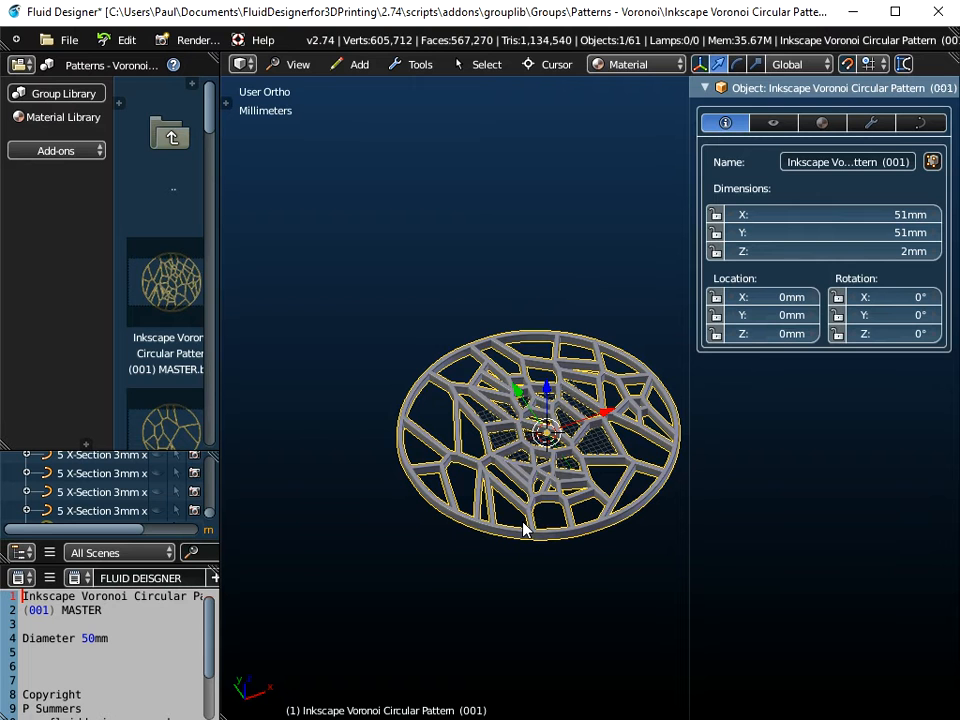
key(s)
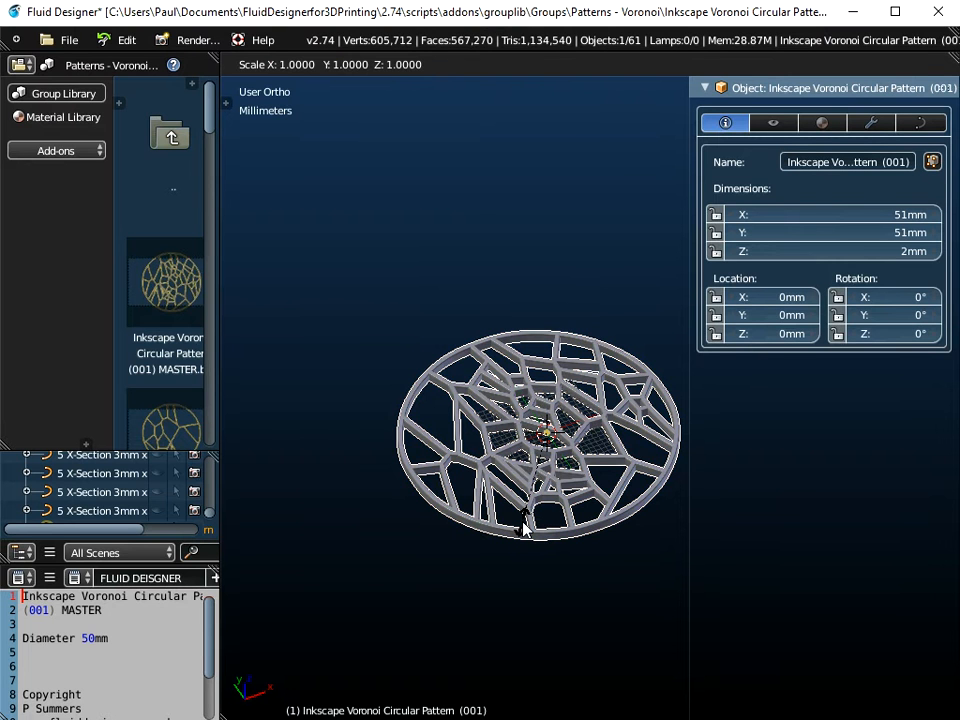
key(2)
key(Return)
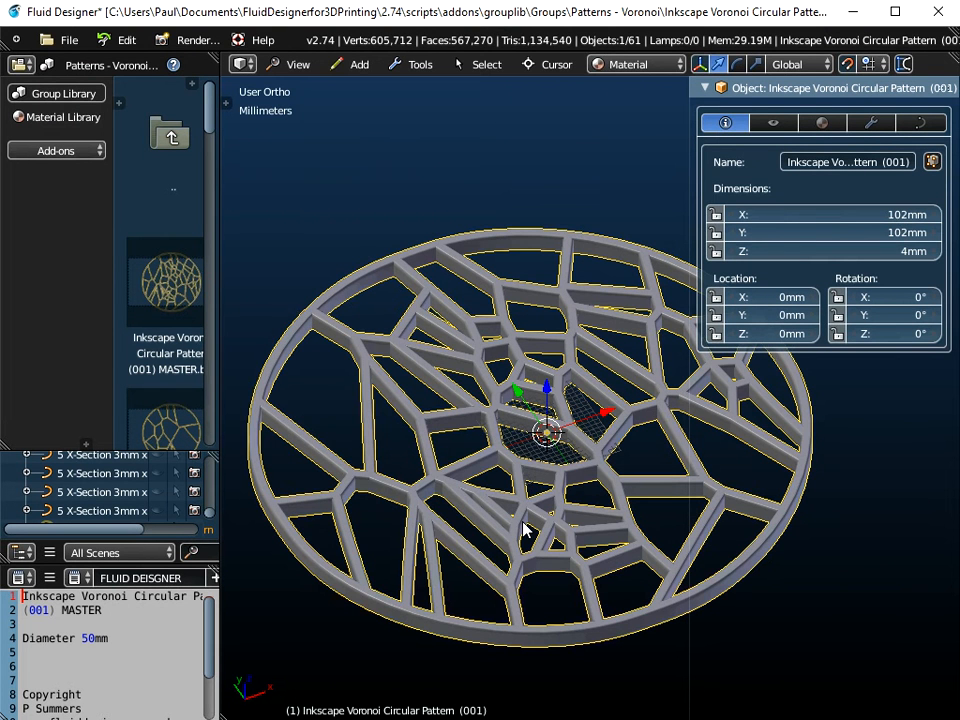
key(ctrl+a)
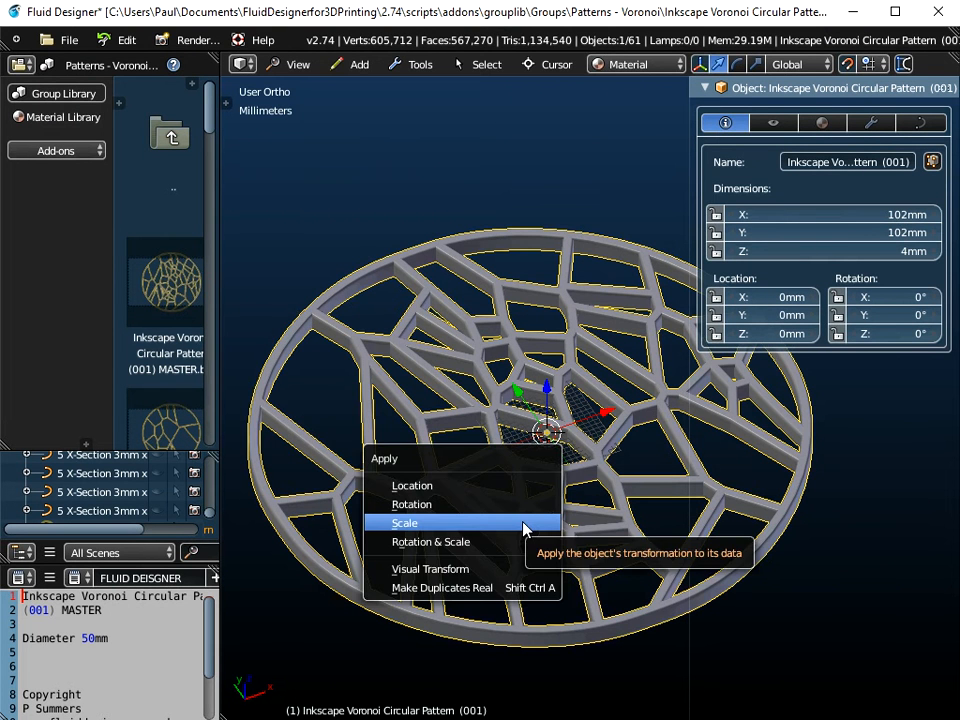
click(523, 528)
scroll(516, 484, down, 1)
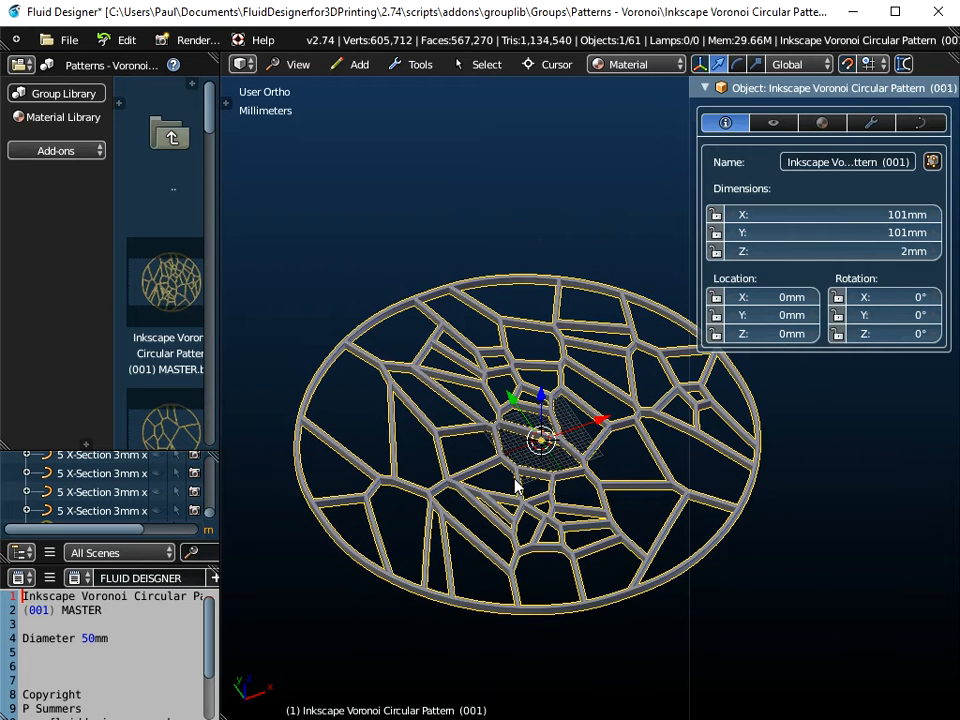
Step: Set the circular pattern's bevel object to 1 X-Section 1mm x 4mm in its curve data
click(918, 127)
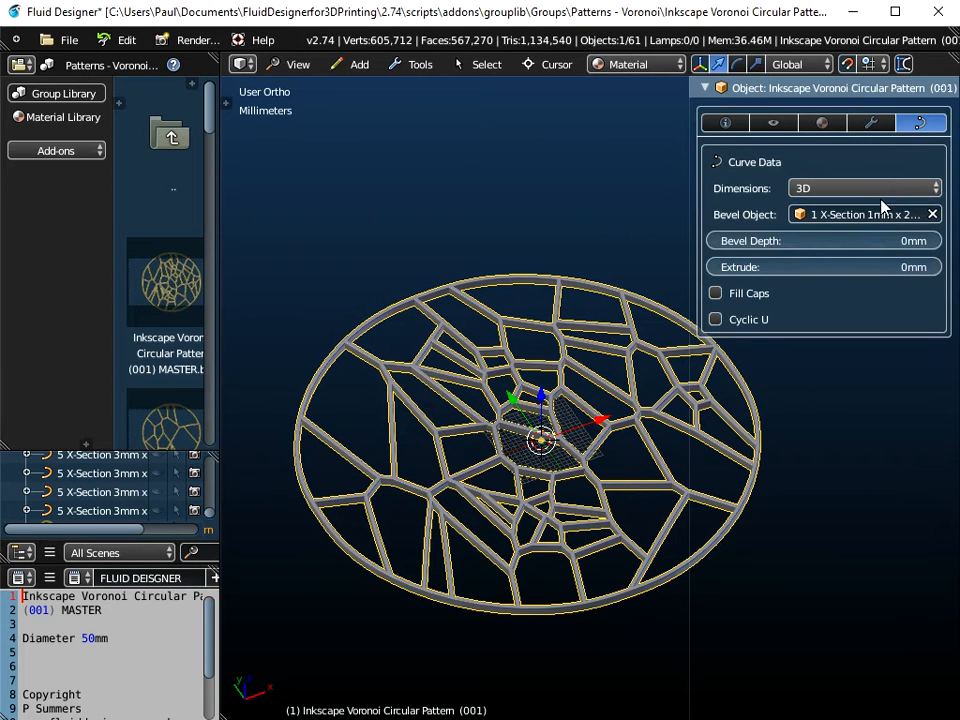
click(847, 224)
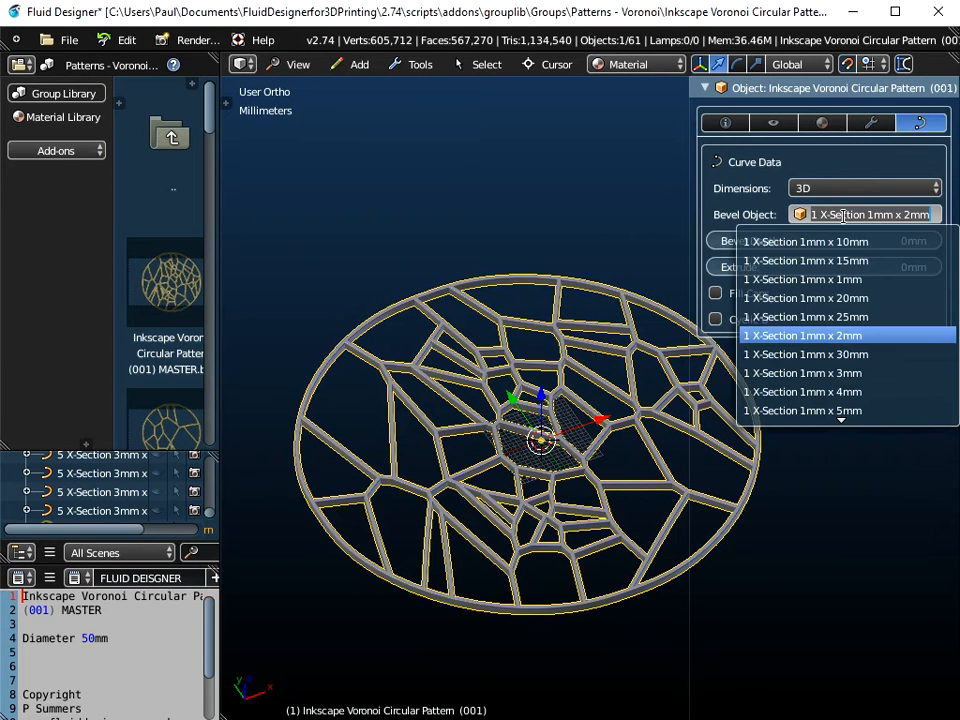
click(840, 391)
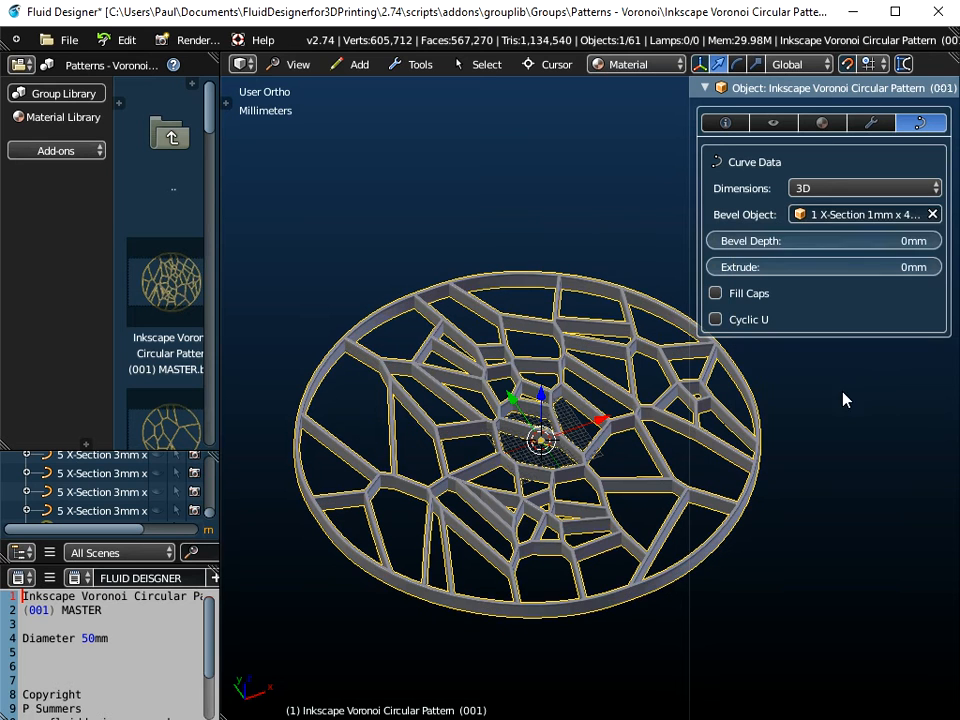
Step: Set the circular pattern's bevel object to 3 X-Section 2mm x 4mm
click(855, 218)
scroll(810, 420, down, 15)
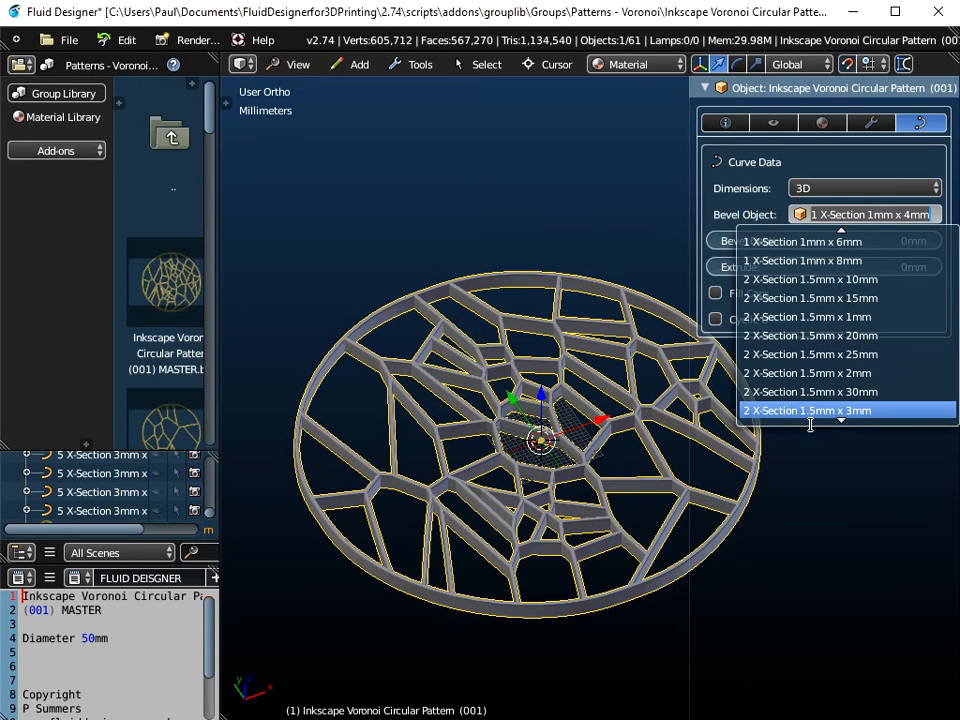
scroll(810, 424, down, 7)
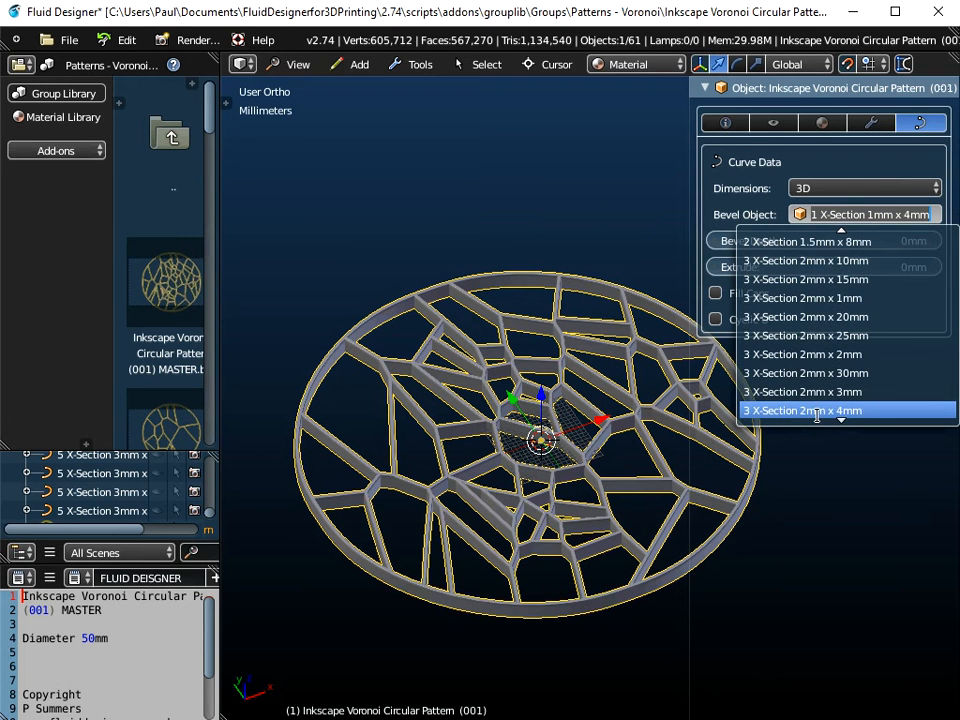
click(817, 410)
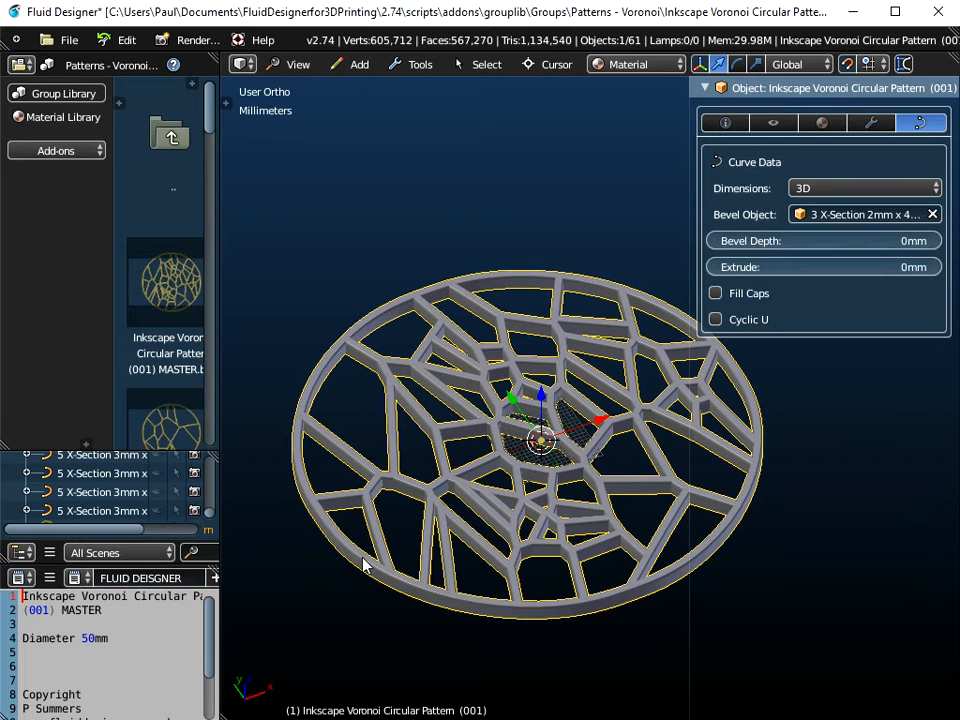
Step: Export the circular pattern as a Wavefront OBJ file named Coaster 1 to the Desktop, overwriting the existing file
click(68, 40)
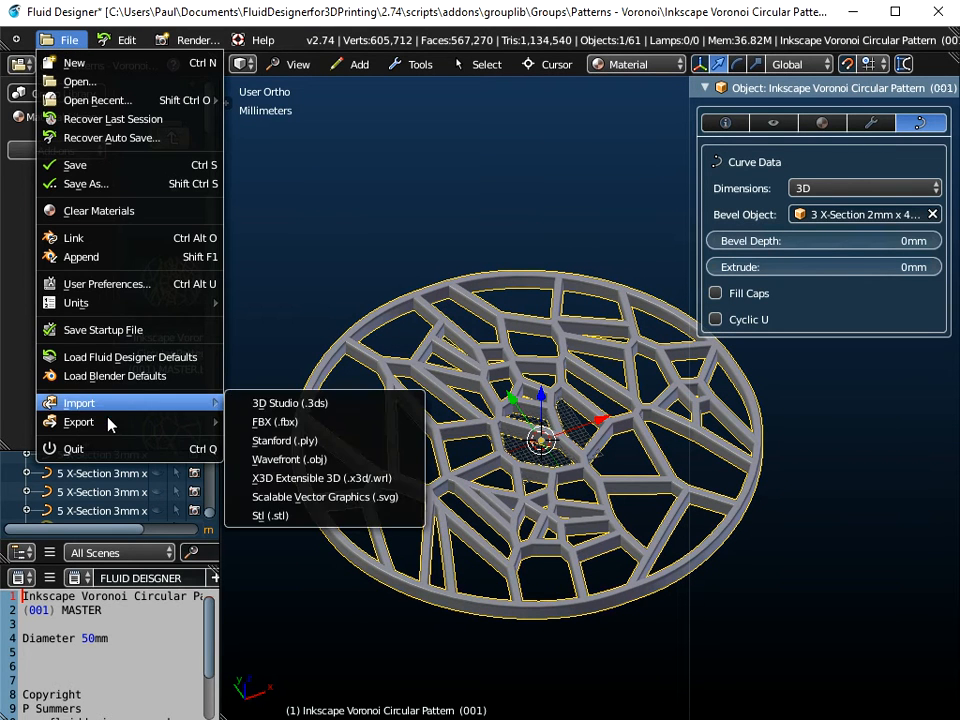
mouse_move(105, 423)
click(289, 479)
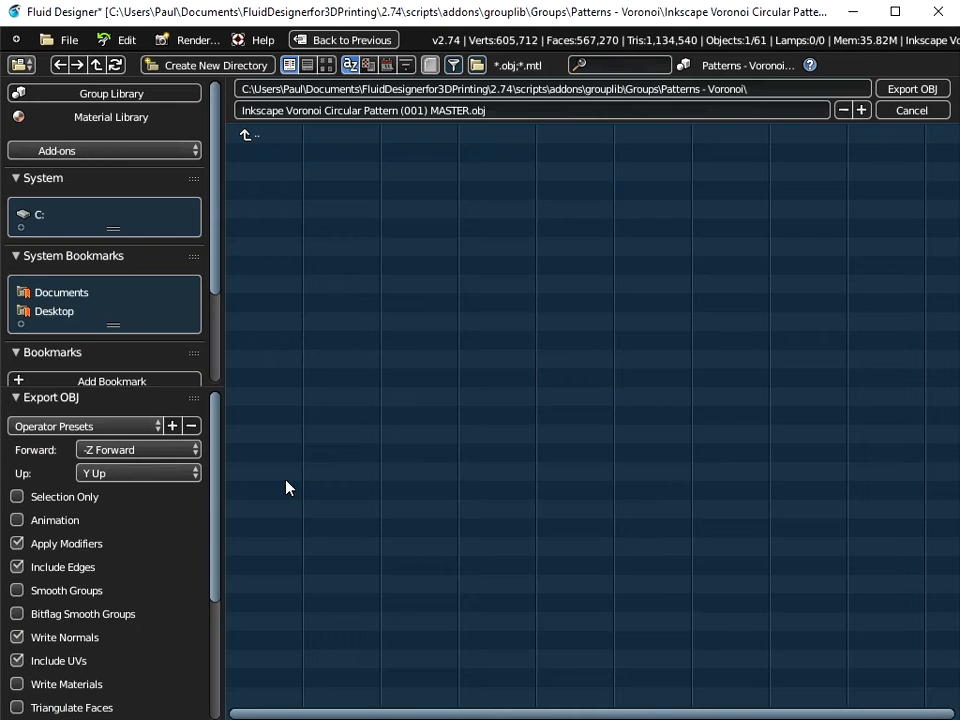
click(64, 314)
click(315, 112)
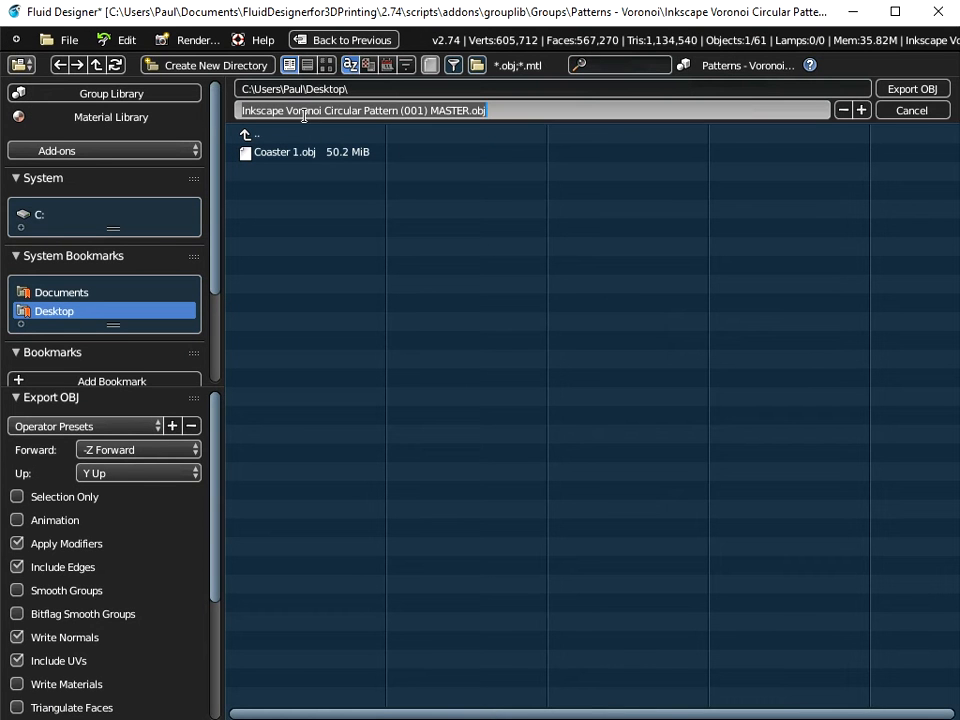
text(Coaster 1)
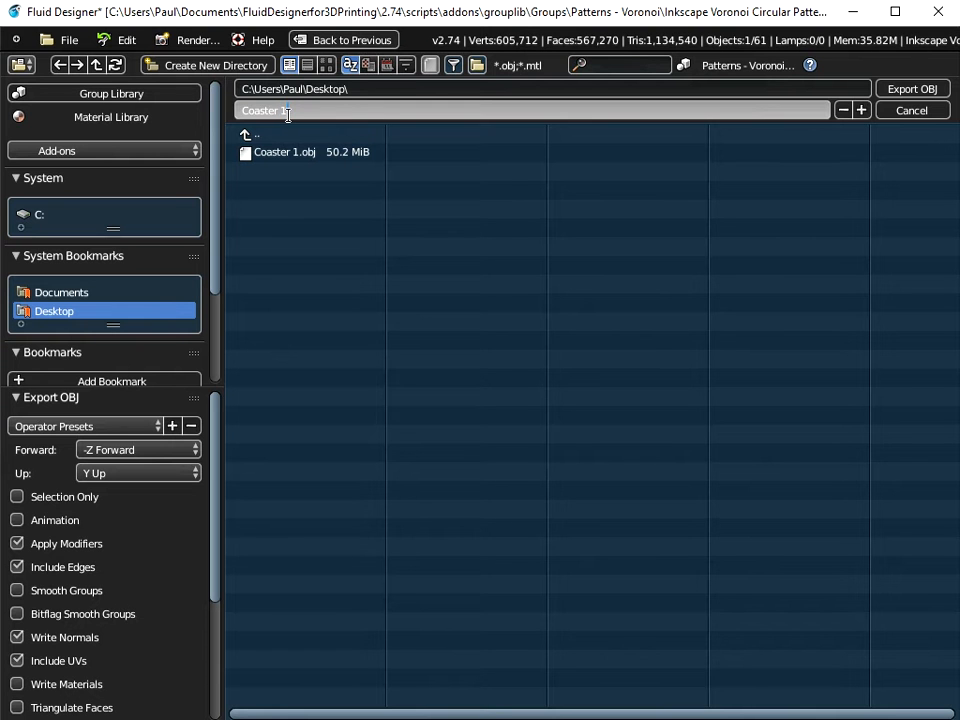
key(Return)
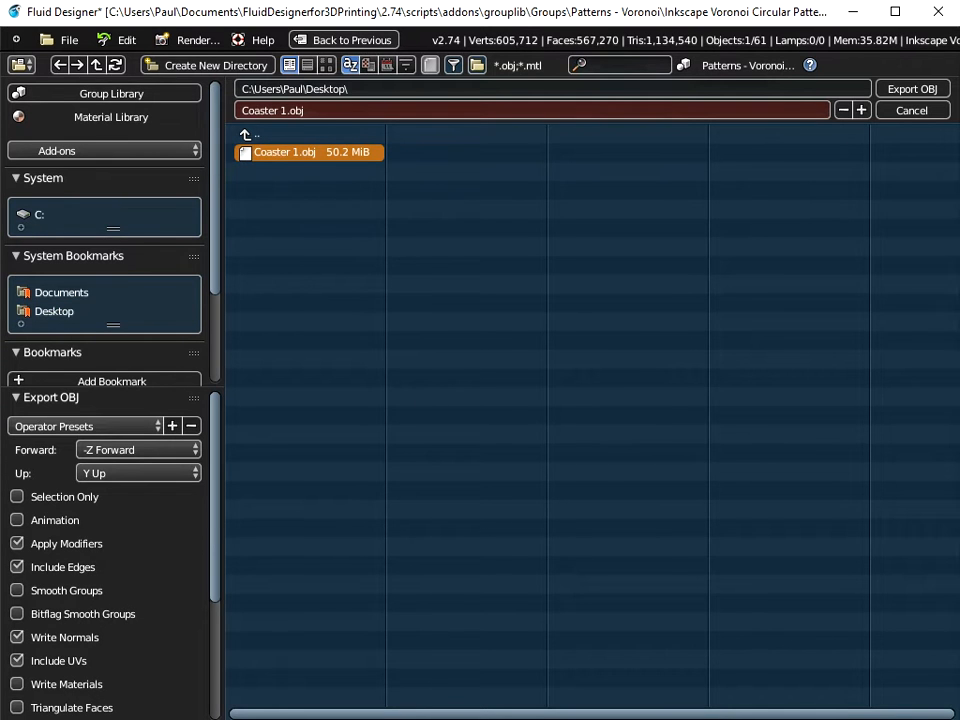
key(Return)
Step: Open Inkscape Voronoi Circular Pattern (002) MASTER from the group library in the work area
scroll(171, 255, down, 4)
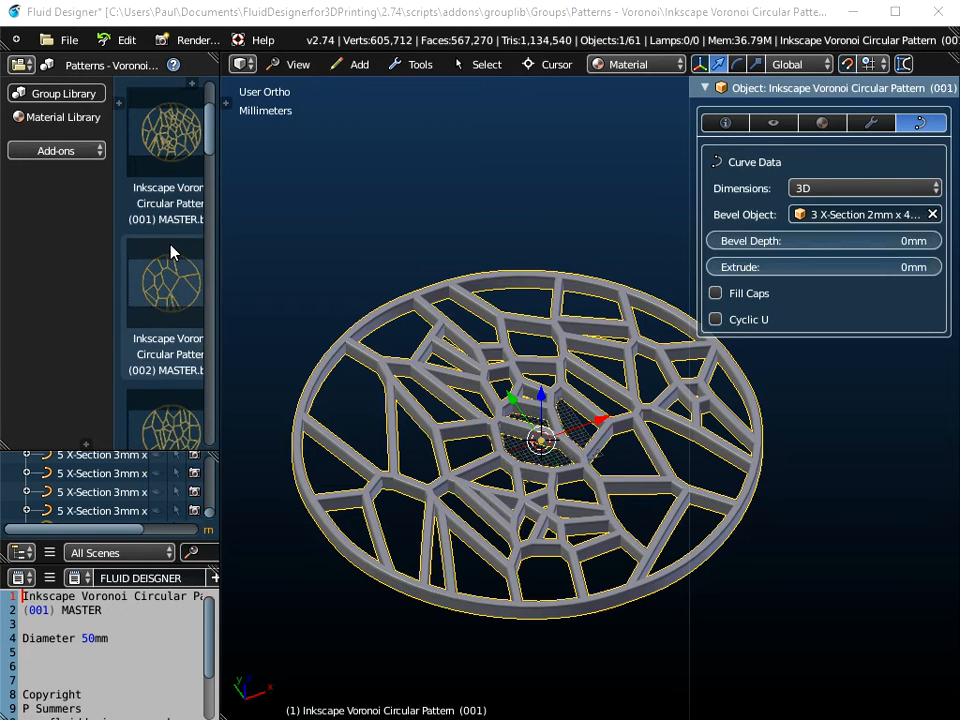
drag(162, 272, 463, 470)
middle_drag(463, 470, 497, 349)
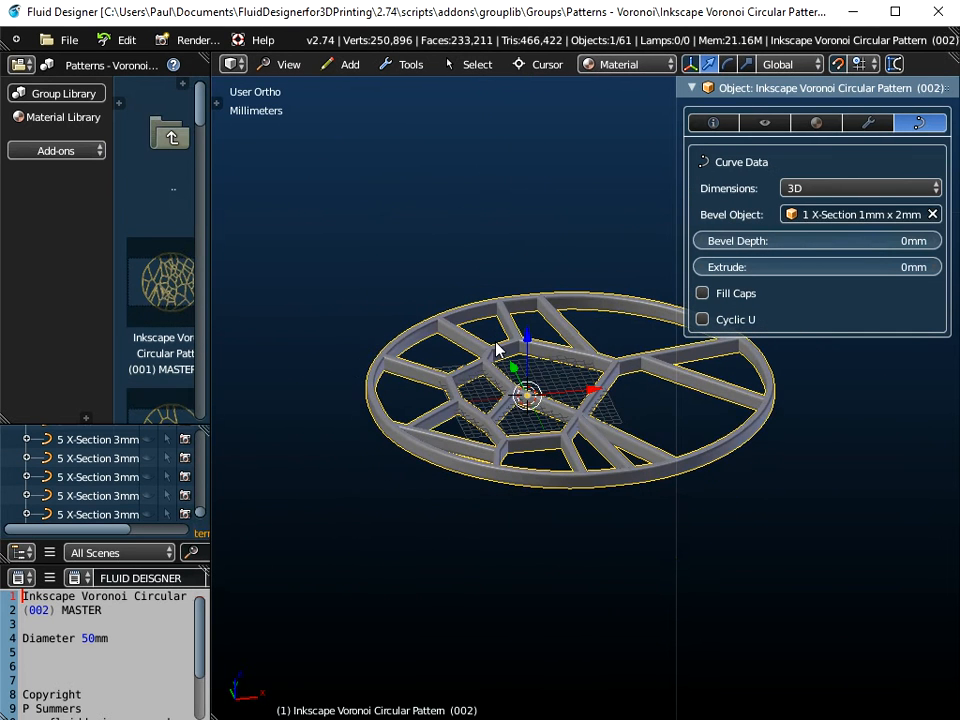
Step: Scale the circular Voronoi pattern (002) by a factor of 2 and apply the scale to its data
scroll(497, 349, down, 2)
key(s)
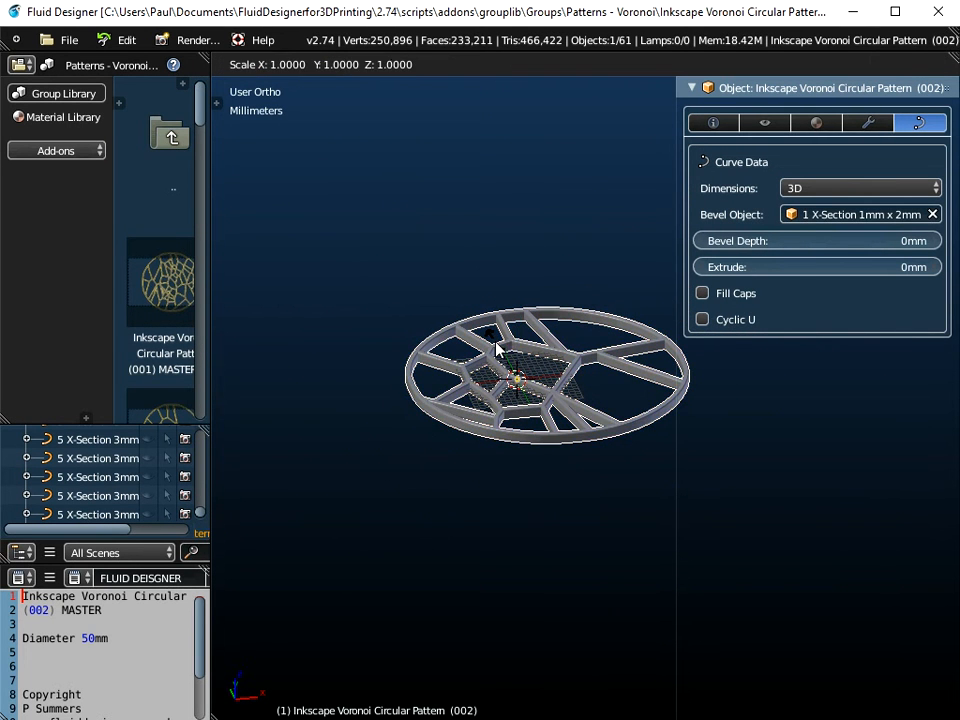
key(2)
key(Return)
key(ctrl+a)
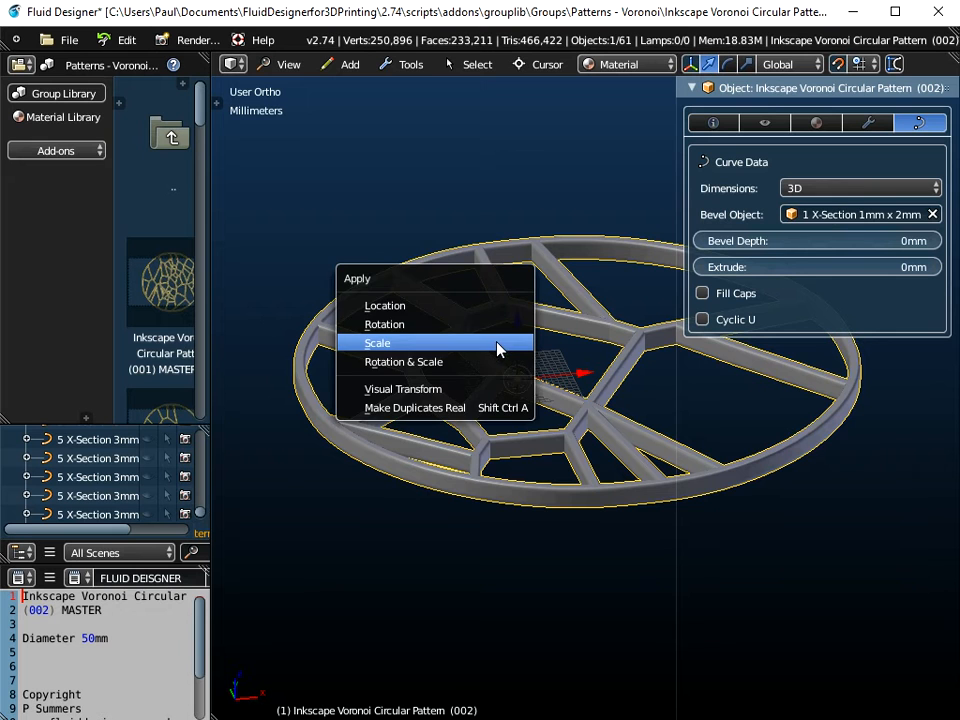
click(497, 347)
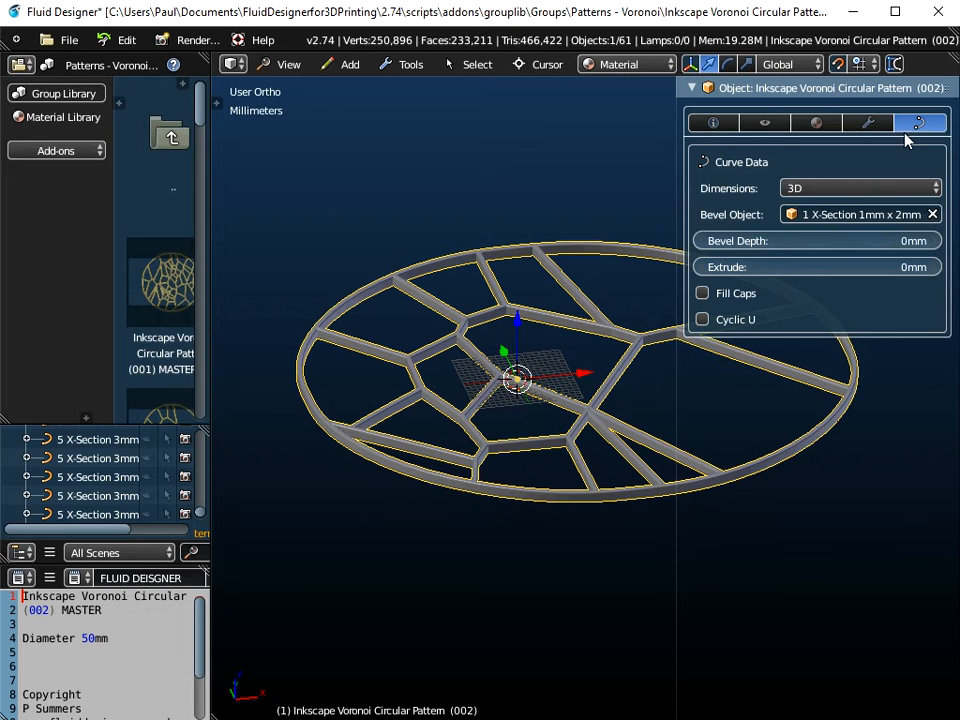
Step: Set the bevel object of circular pattern (002) to 3 X-Section 2mm x 4mm
click(767, 216)
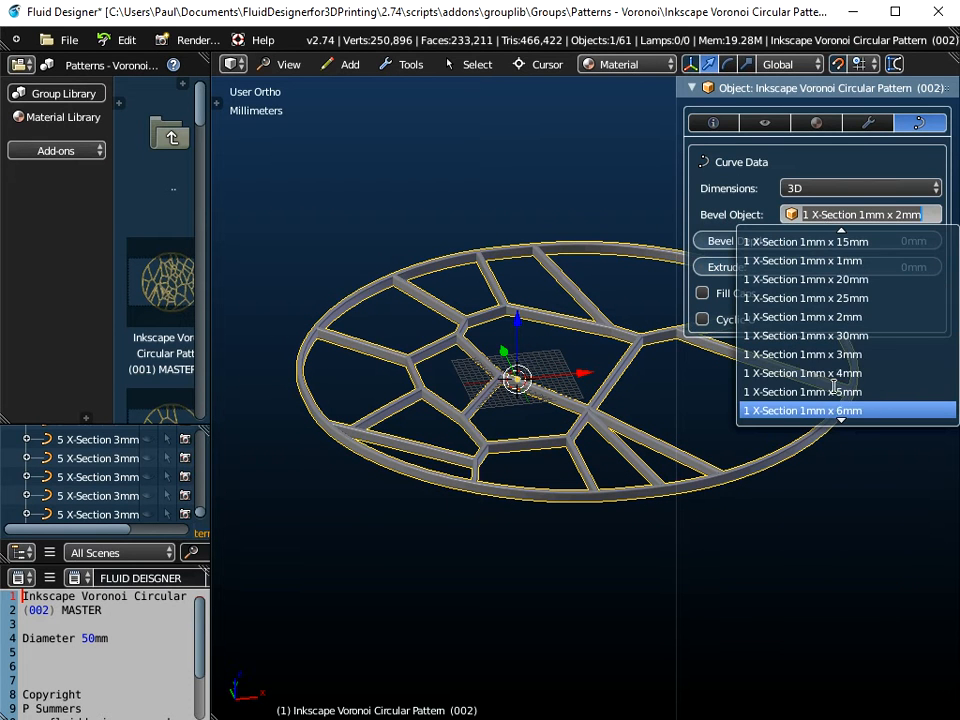
scroll(833, 388, down, 19)
scroll(834, 388, down, 4)
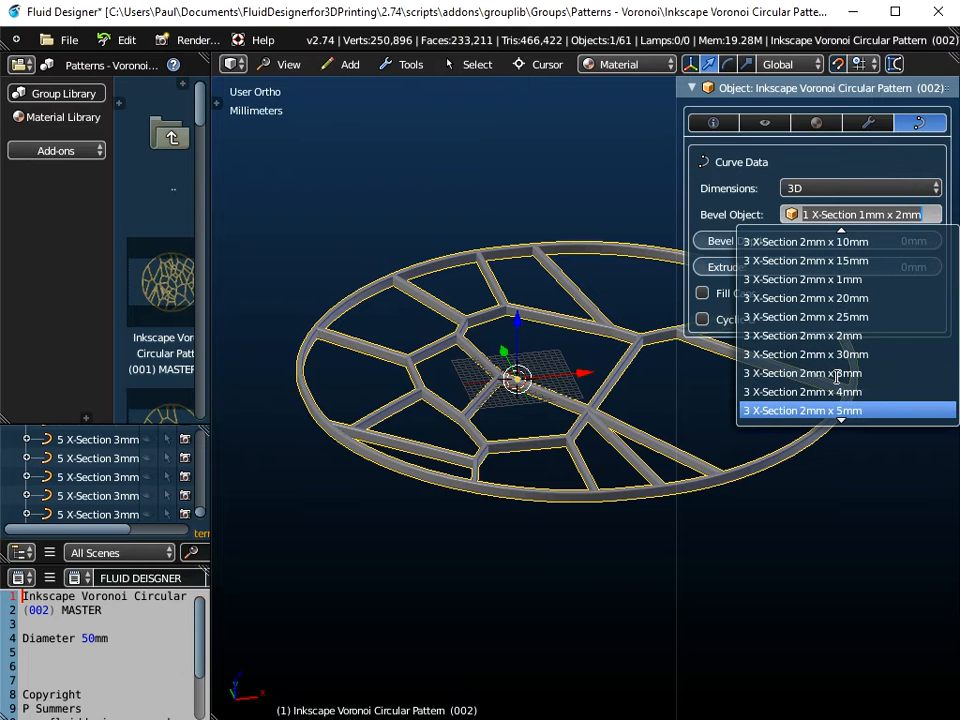
click(601, 413)
middle_drag(514, 390, 517, 453)
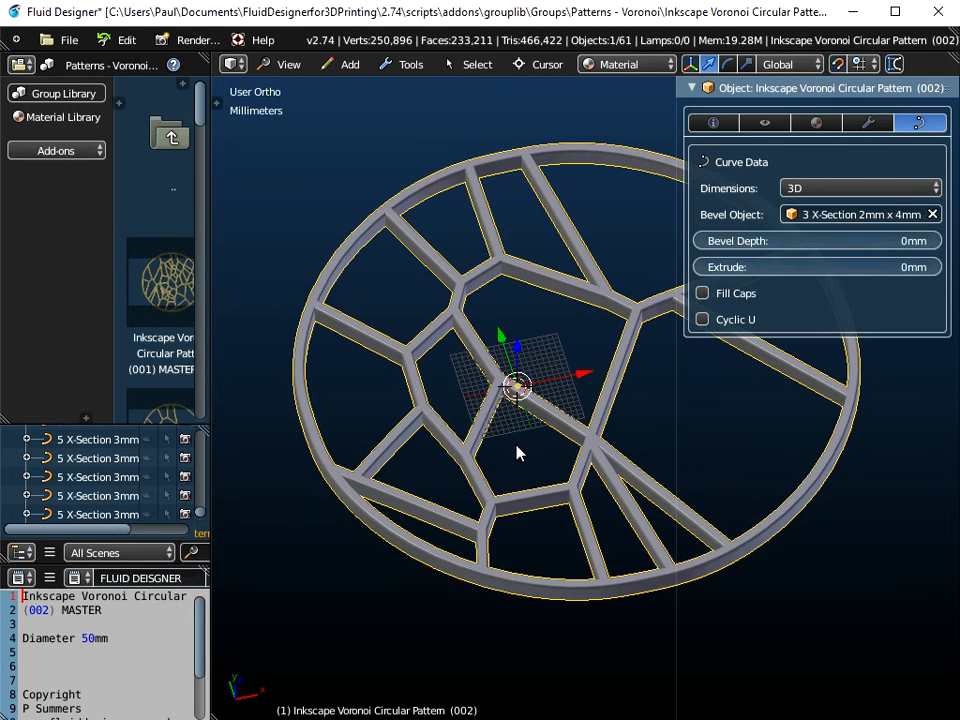
Step: Export circular pattern (002) as a Wavefront OBJ file named Coaster 2 to the Desktop
click(62, 40)
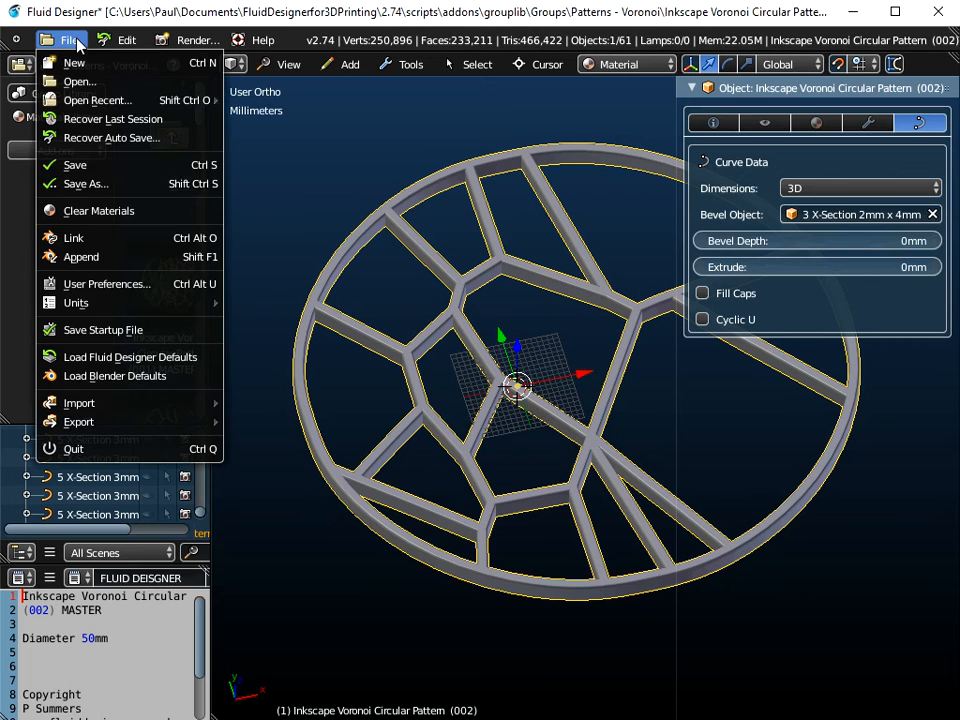
mouse_move(120, 425)
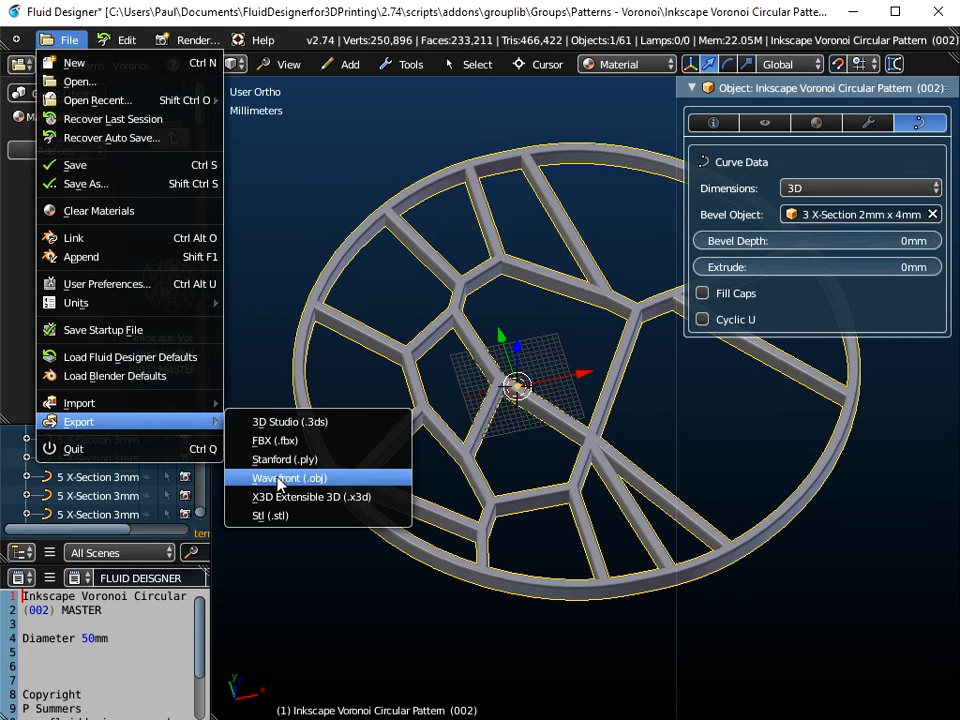
click(278, 477)
click(82, 314)
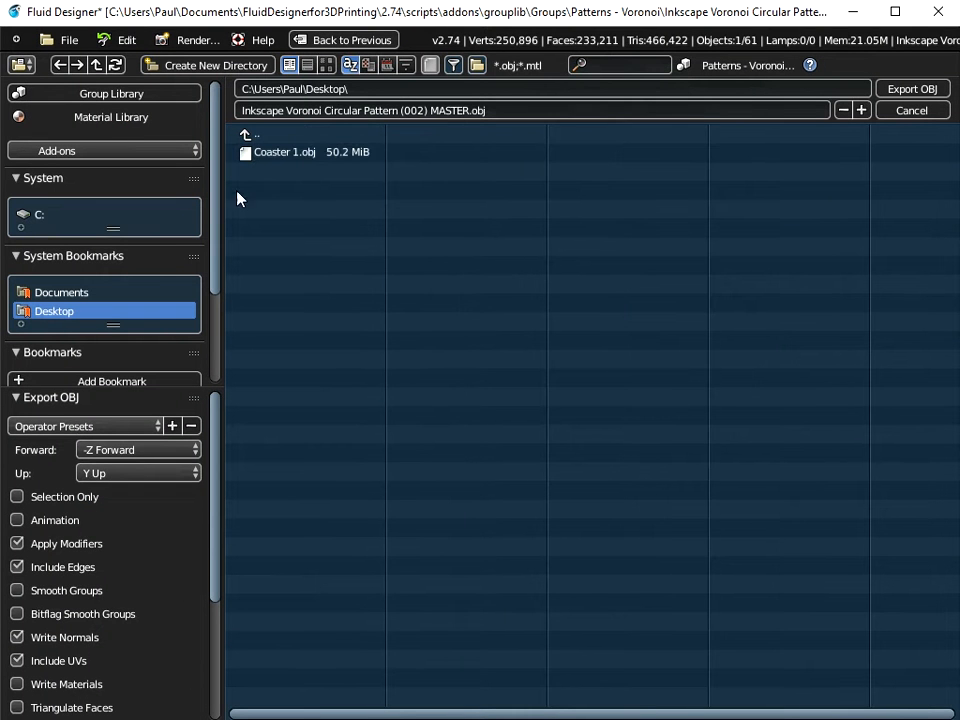
click(275, 155)
double_click(282, 110)
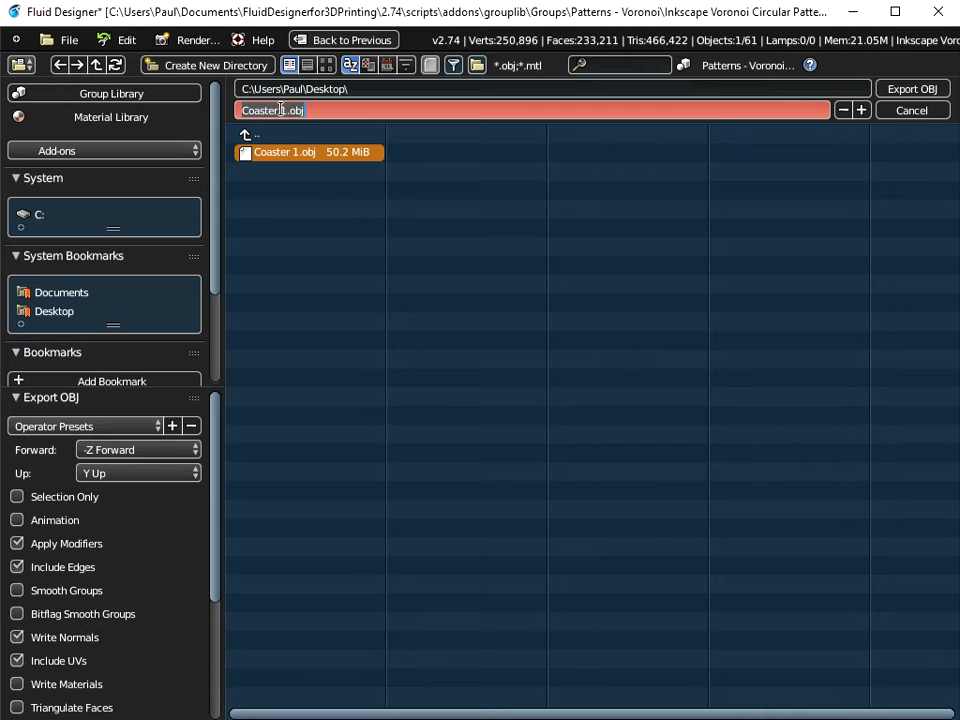
text(2)
key(Return)
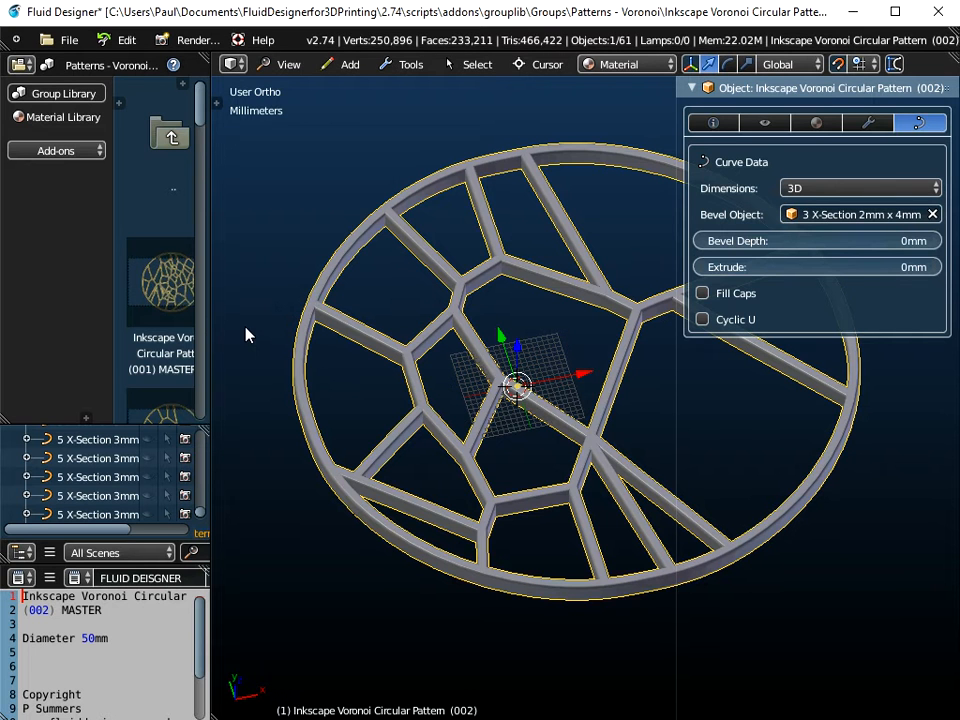
Step: Widen the group library browser and open Inkscape Voronoi Hexagonal Pattern (001) MASTER in the work area
drag(210, 330, 284, 336)
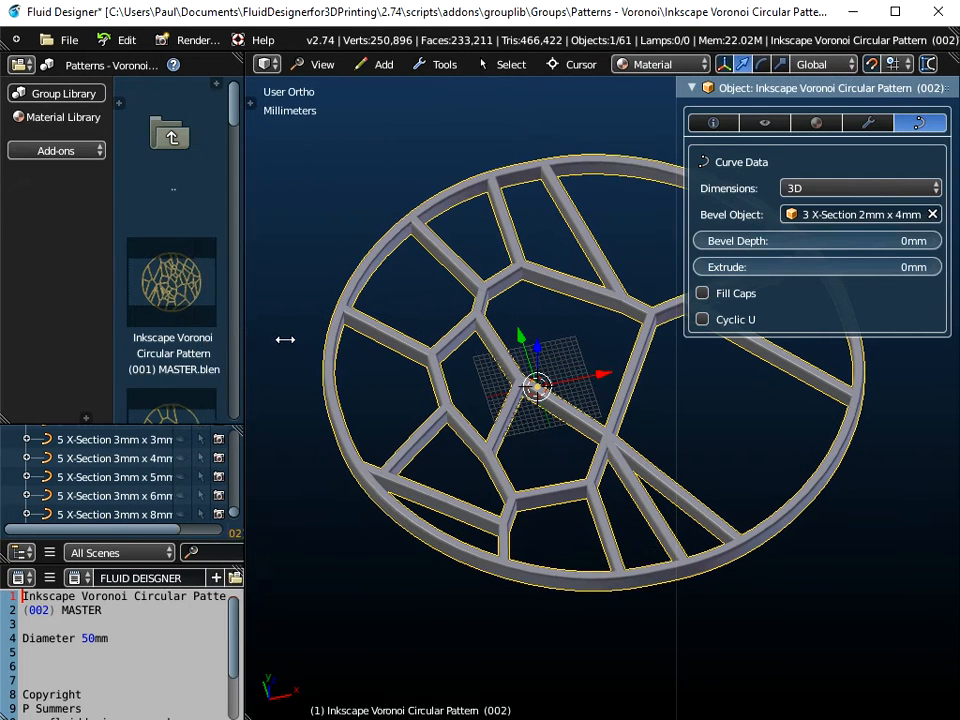
scroll(237, 336, down, 5)
scroll(237, 336, down, 6)
scroll(237, 336, up, 3)
drag(165, 326, 490, 474)
middle_drag(490, 474, 517, 343)
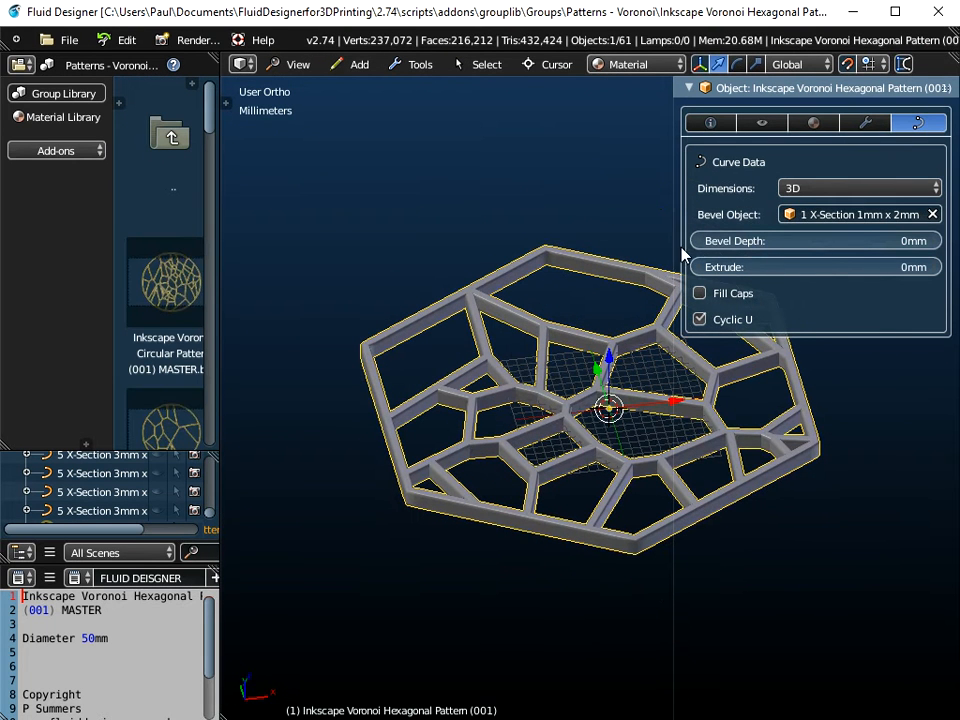
Step: Scale hexagonal Voronoi pattern (001) by a factor of 2 and apply the scale to its data
click(710, 122)
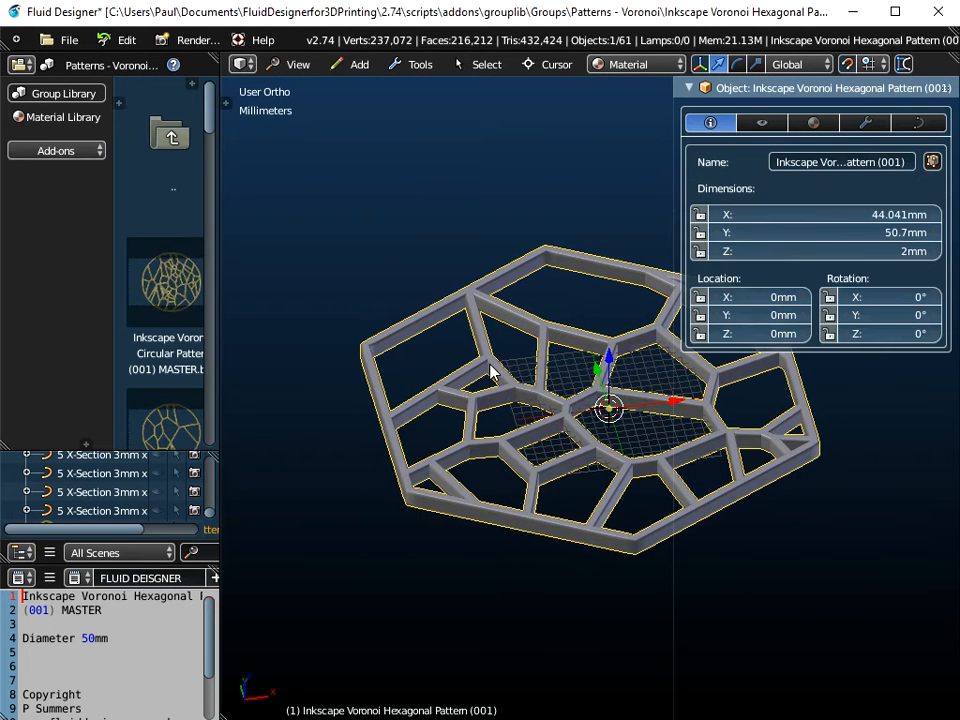
scroll(492, 369, down, 2)
text(s)
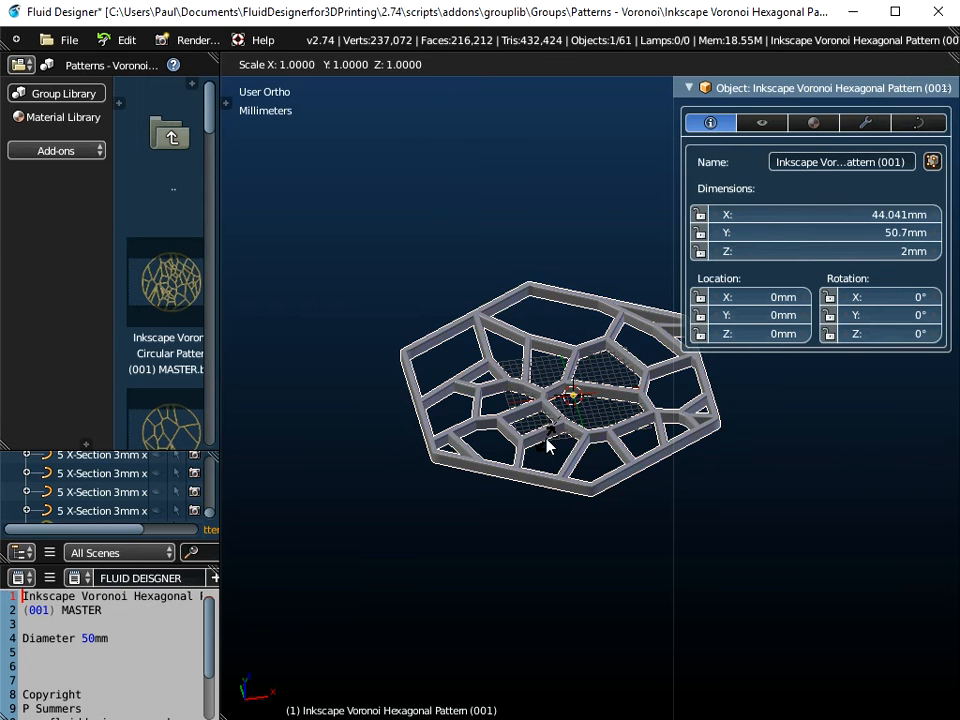
text(2)
key(Return)
key(ctrl+a)
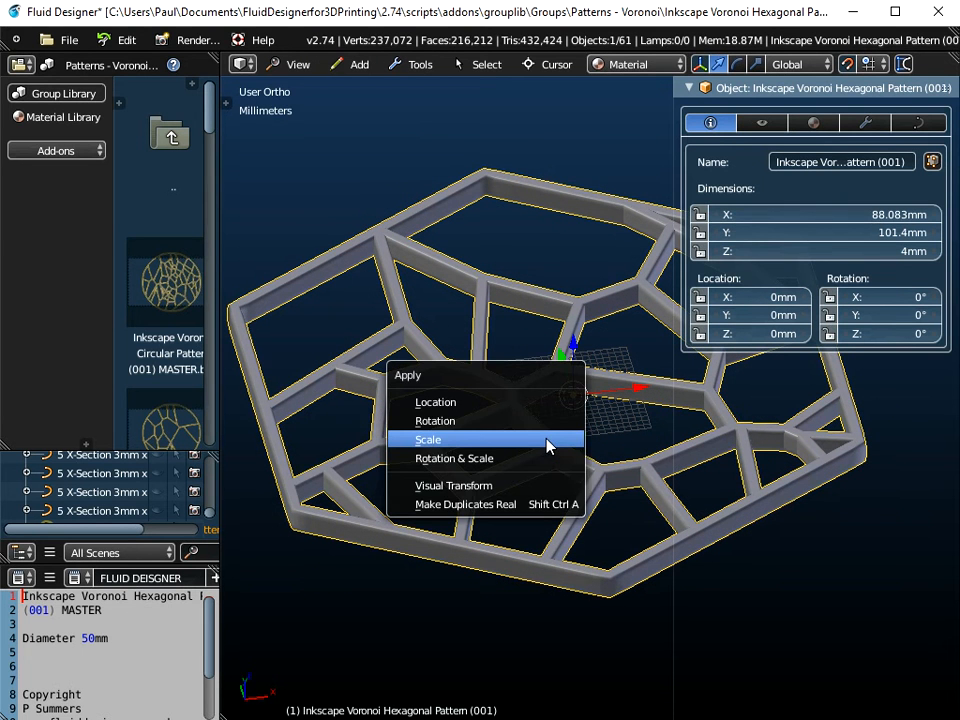
click(548, 446)
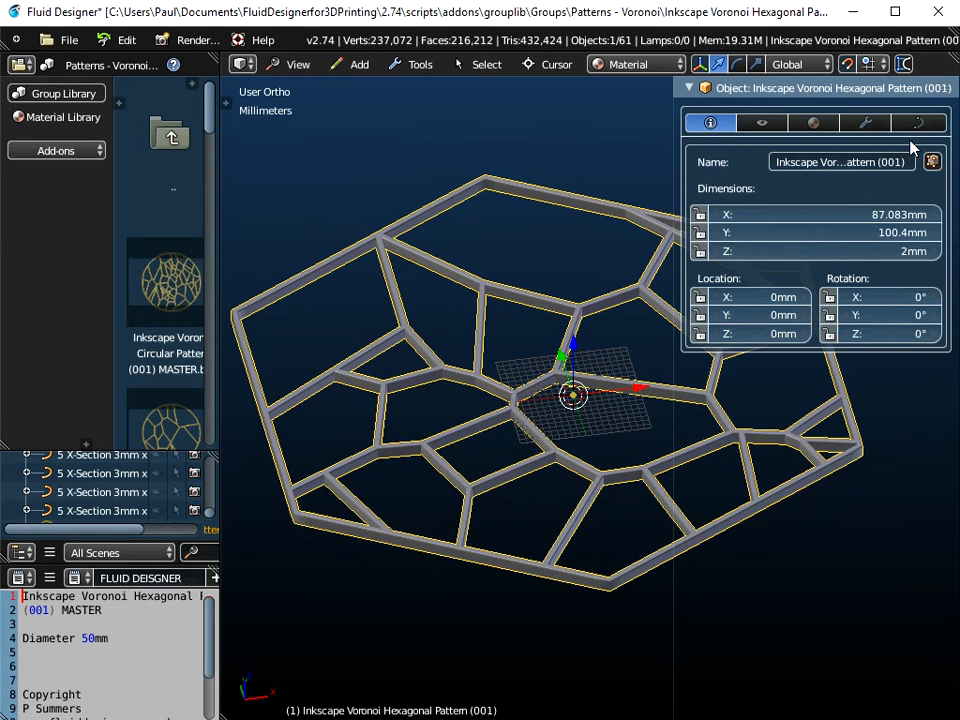
Step: Set the bevel object of hexagonal pattern (001) to 3 X-Section 2mm x 4mm
click(916, 126)
click(808, 214)
scroll(800, 408, down, 19)
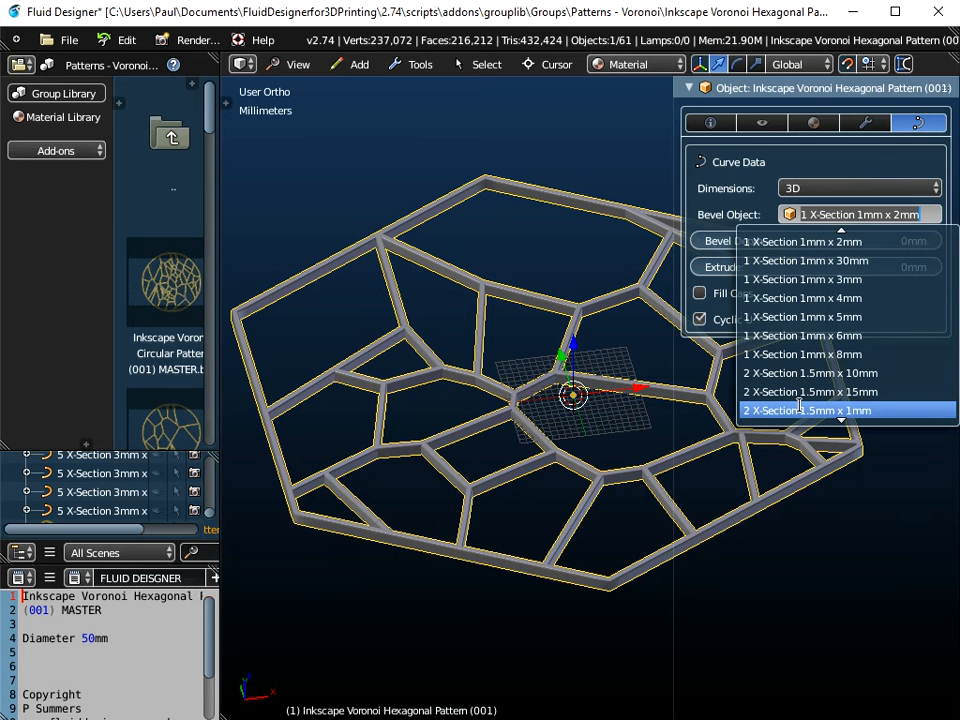
scroll(800, 408, down, 5)
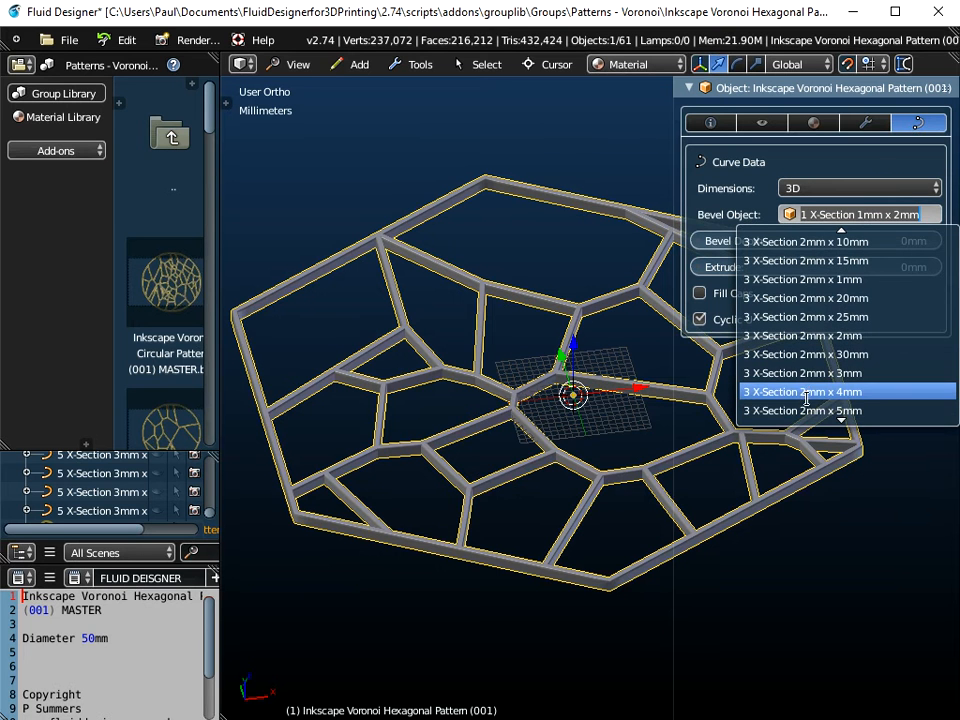
click(800, 391)
Step: Export hexagonal pattern (001) as an OBJ file named Coaster 3 to the Desktop
click(70, 42)
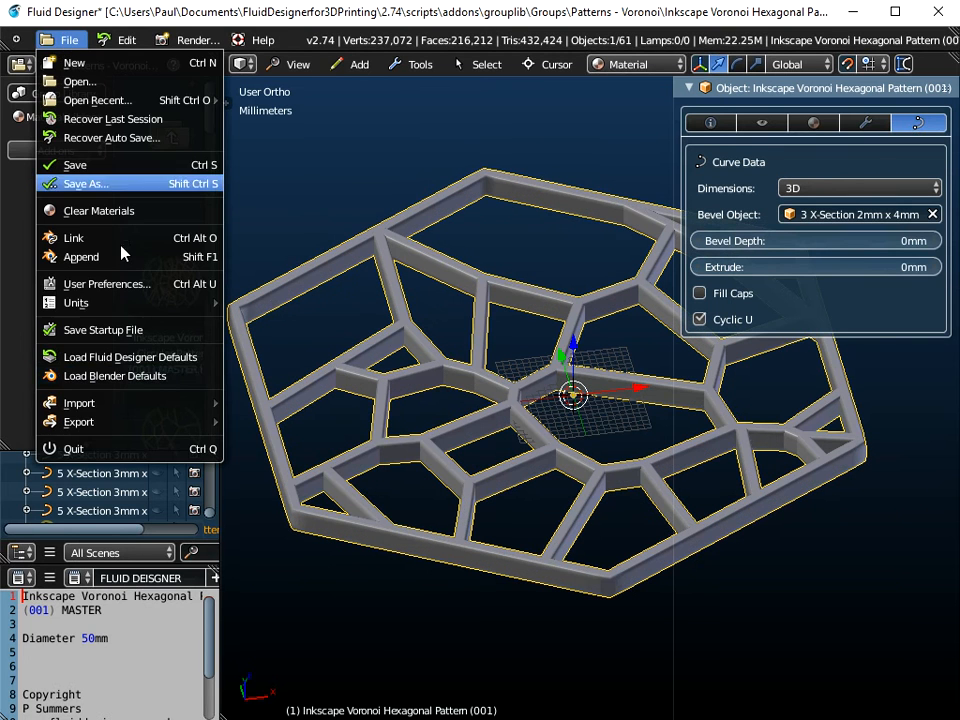
mouse_move(122, 424)
click(290, 478)
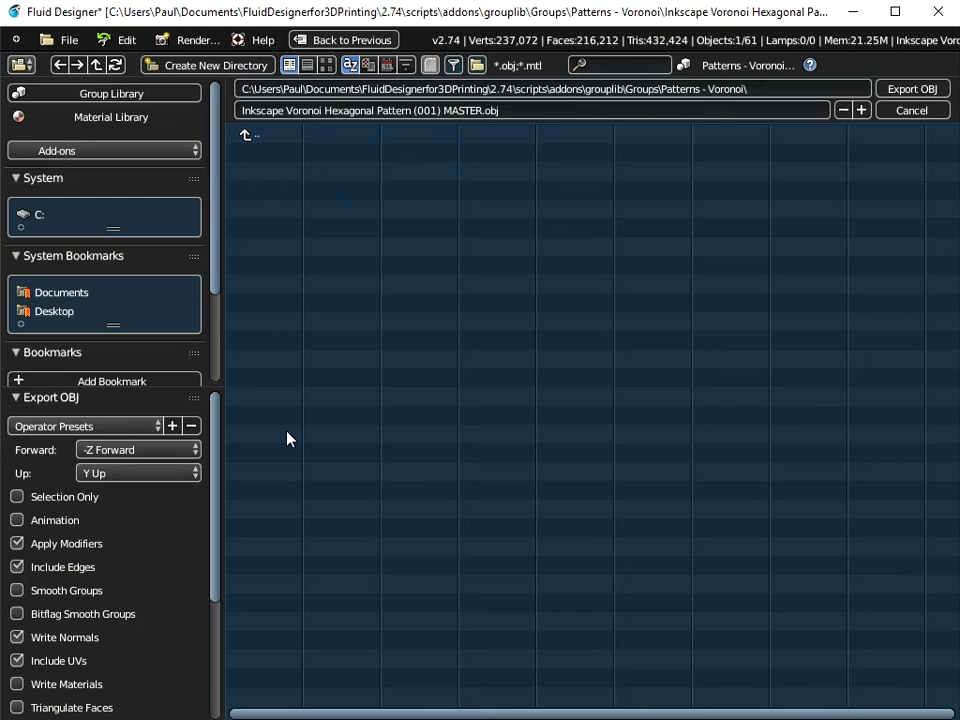
click(60, 311)
click(281, 171)
click(328, 112)
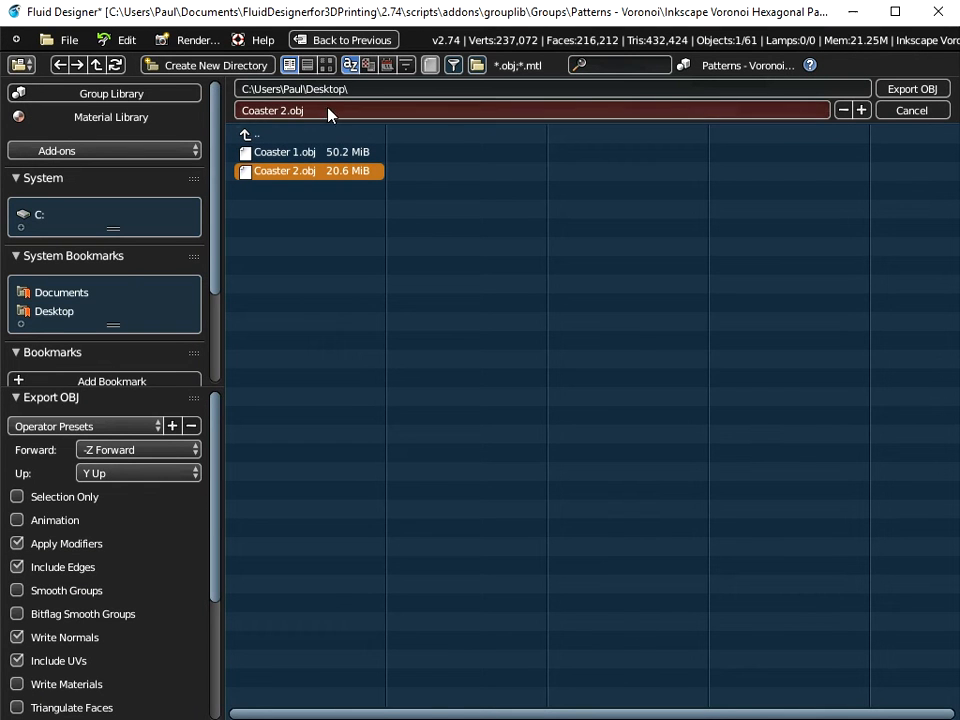
click(284, 111)
key(BackSpace)
text(2)
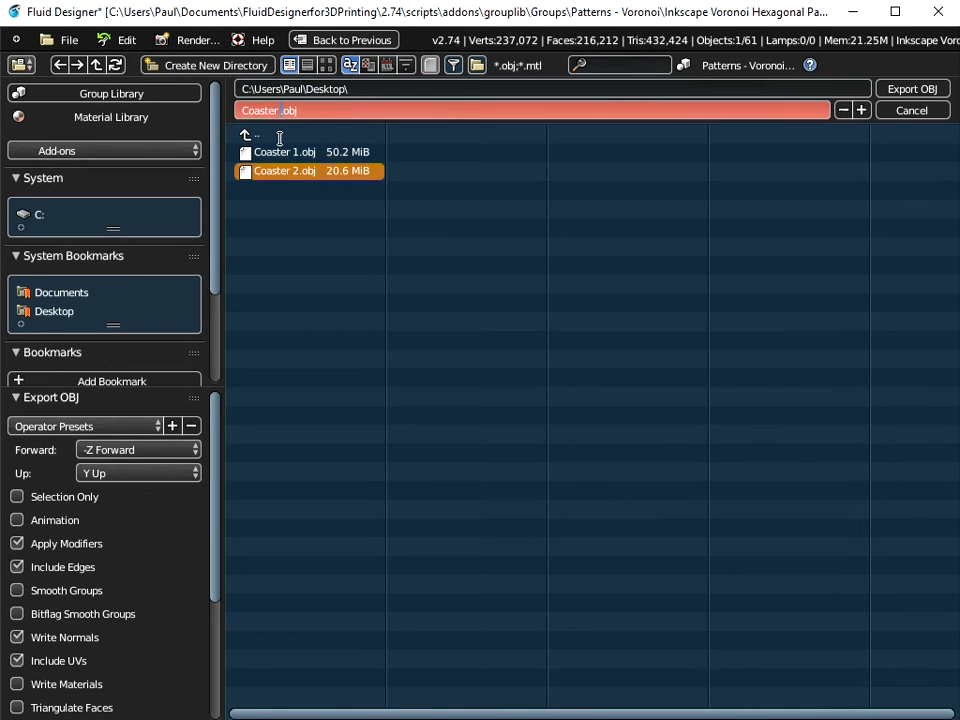
text(3)
key(Return)
click(897, 90)
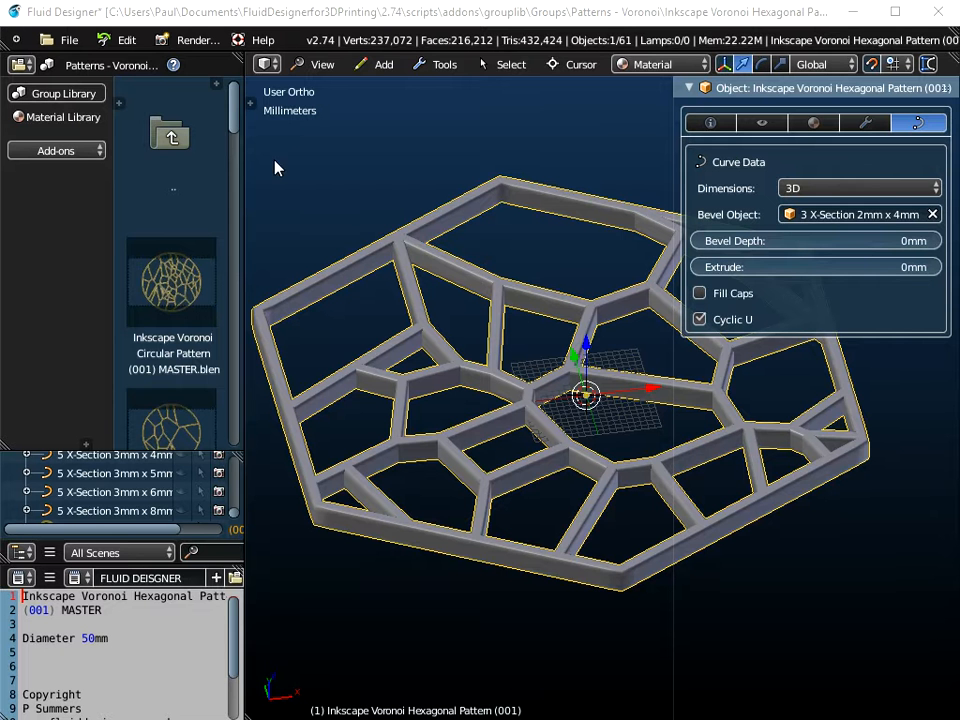
Step: Open Inkscape Voronoi Hexagonal Pattern (002) MASTER from the group library in the work area
drag(236, 115, 476, 486)
middle_drag(476, 486, 525, 367)
scroll(523, 367, down, 1)
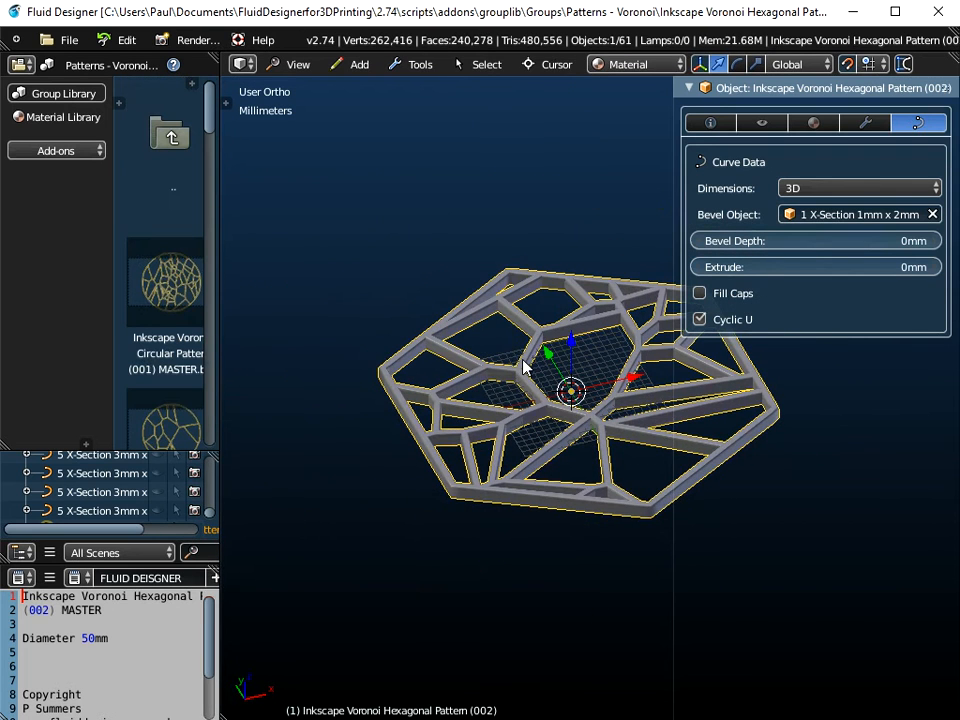
Step: Scale hexagonal Voronoi pattern (002) by a factor of 2 and apply the scale to its data
key(s)
key(2)
key(Return)
key(ctrl+a)
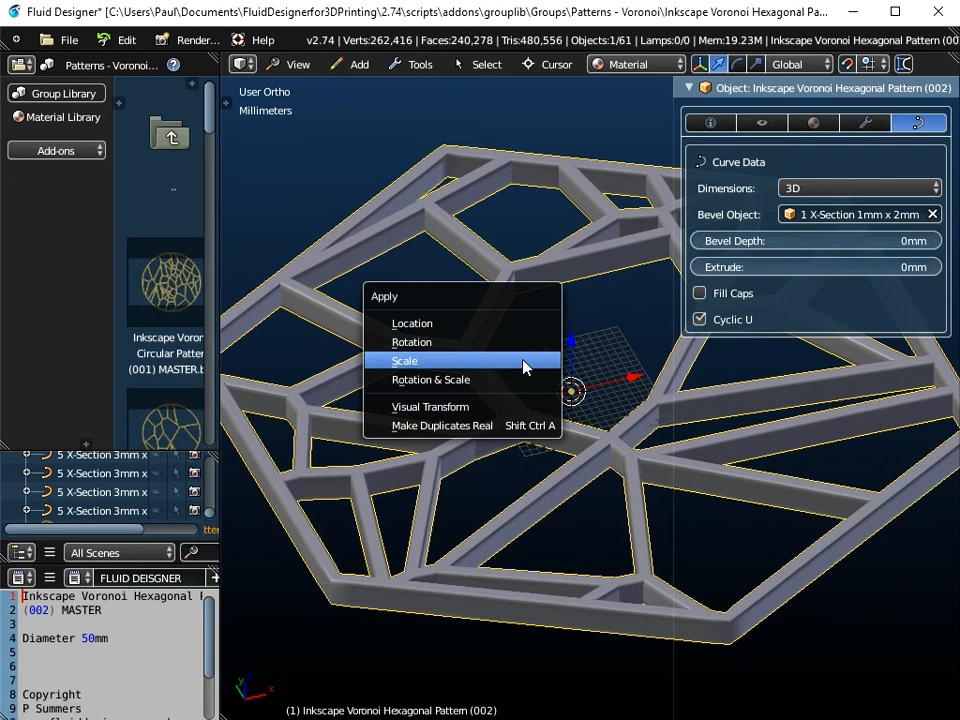
click(525, 366)
Step: Set the bevel object of hexagonal pattern (002) to 3 X-Section 2mm x 4mm
click(866, 214)
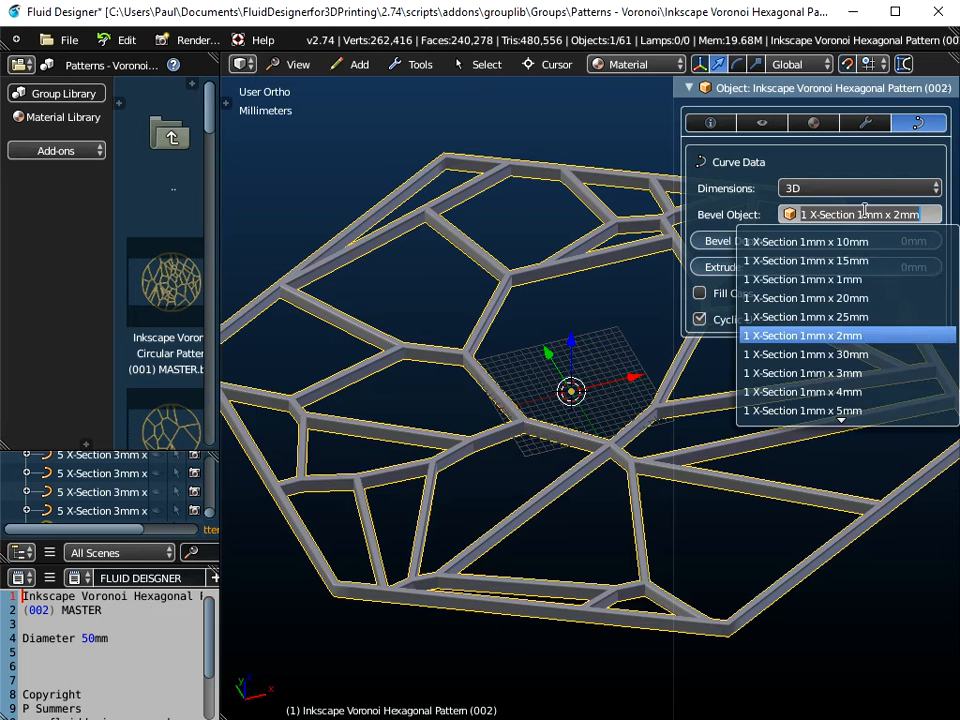
scroll(839, 400, down, 6)
scroll(839, 394, down, 17)
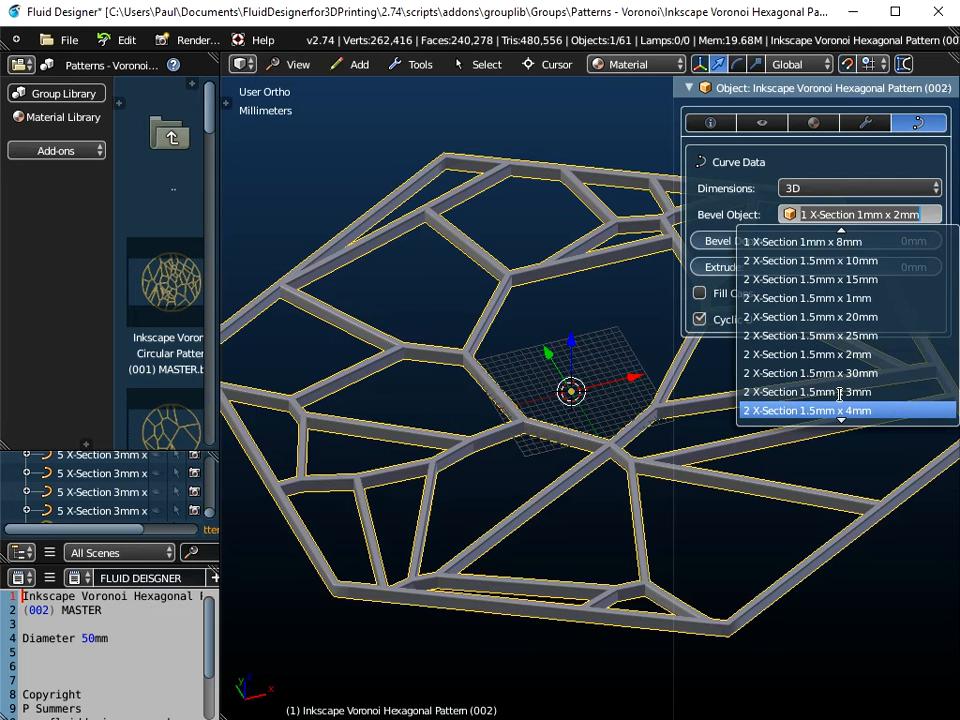
scroll(839, 413, down, 2)
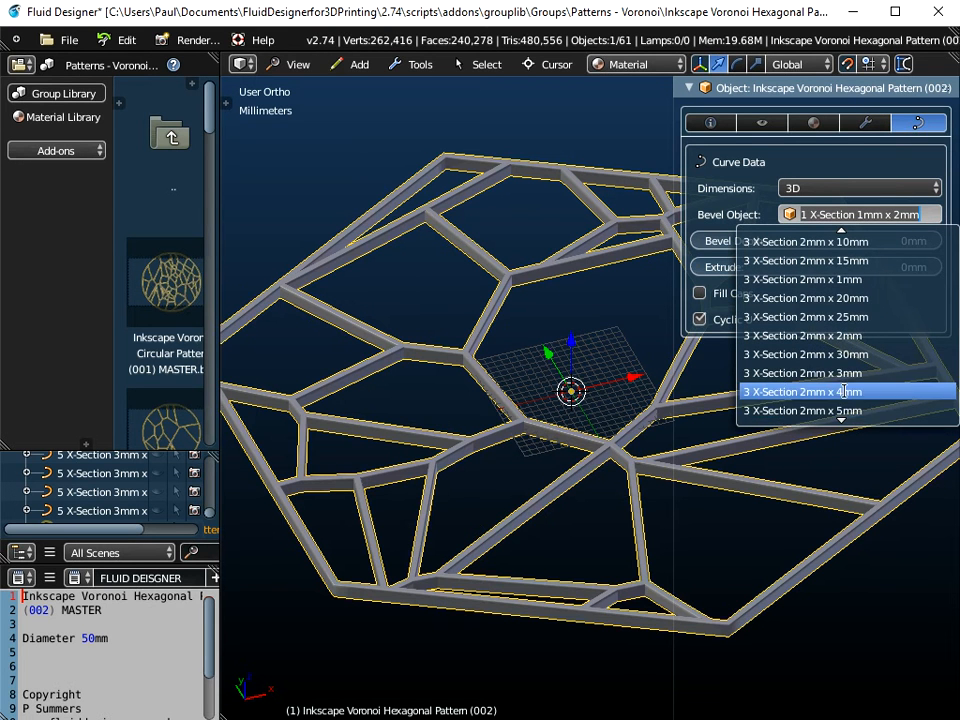
click(839, 394)
Step: Export hexagonal pattern (002) as an OBJ file named Coaster 4 to the Desktop
click(65, 42)
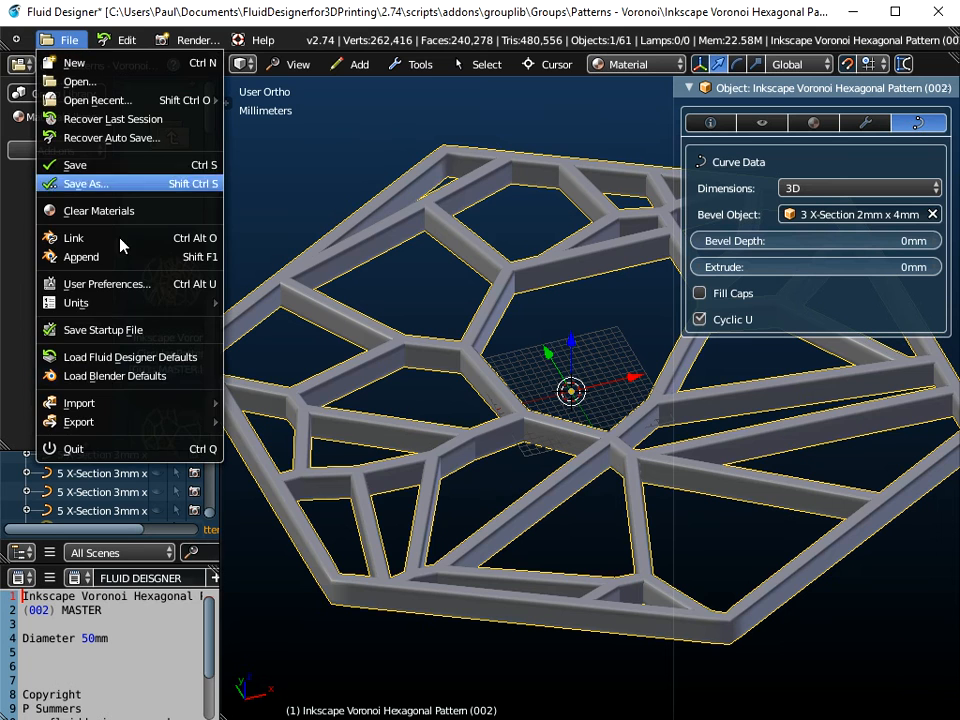
mouse_move(96, 424)
click(290, 478)
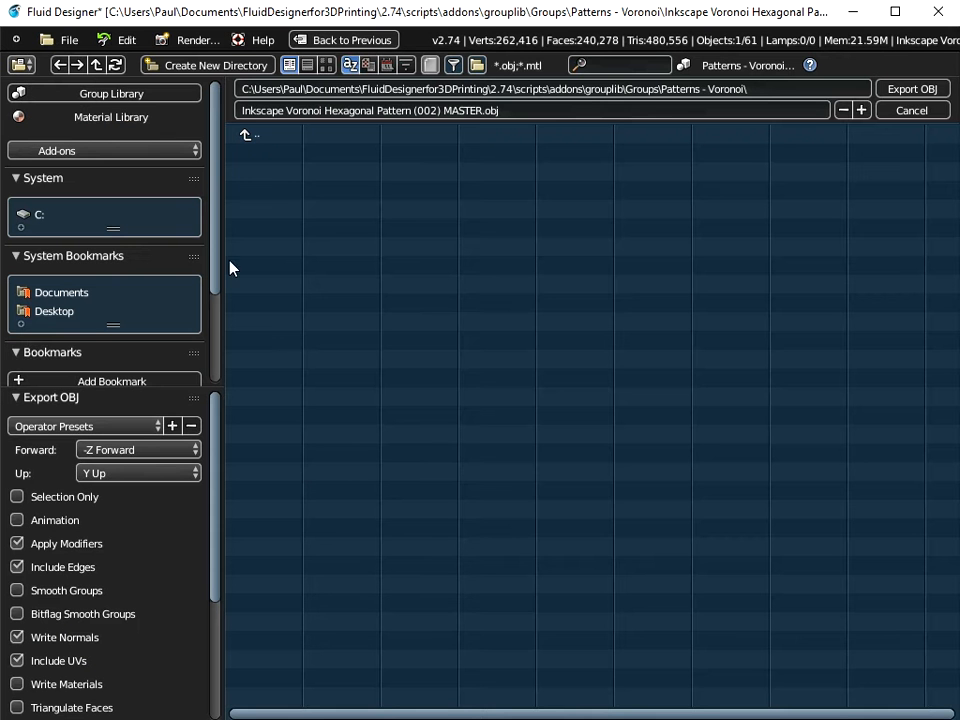
click(52, 312)
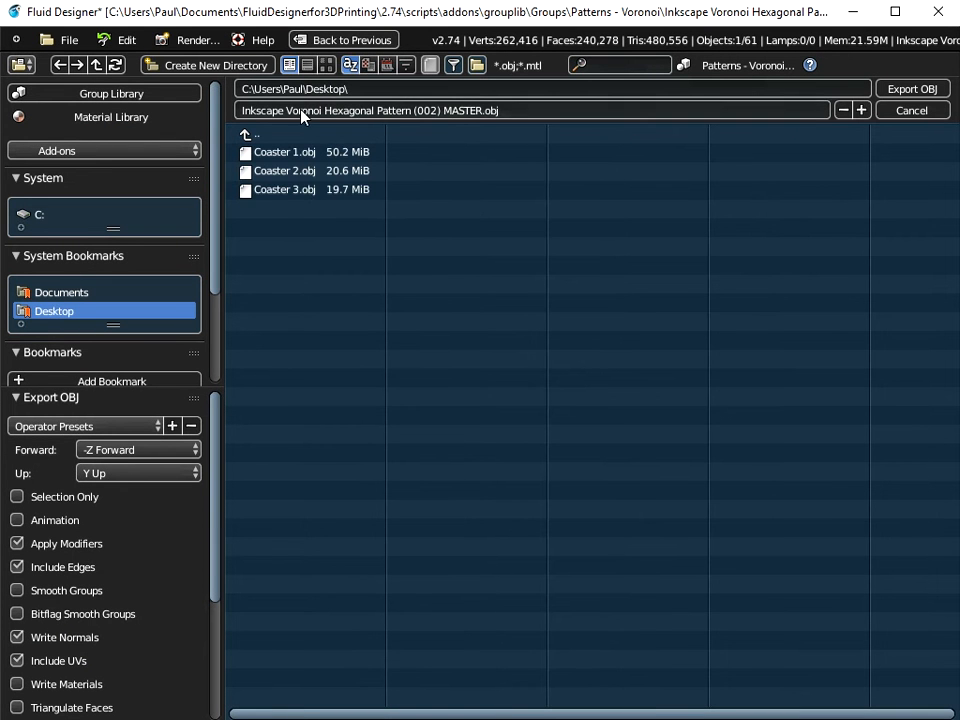
click(262, 190)
click(286, 108)
click(287, 109)
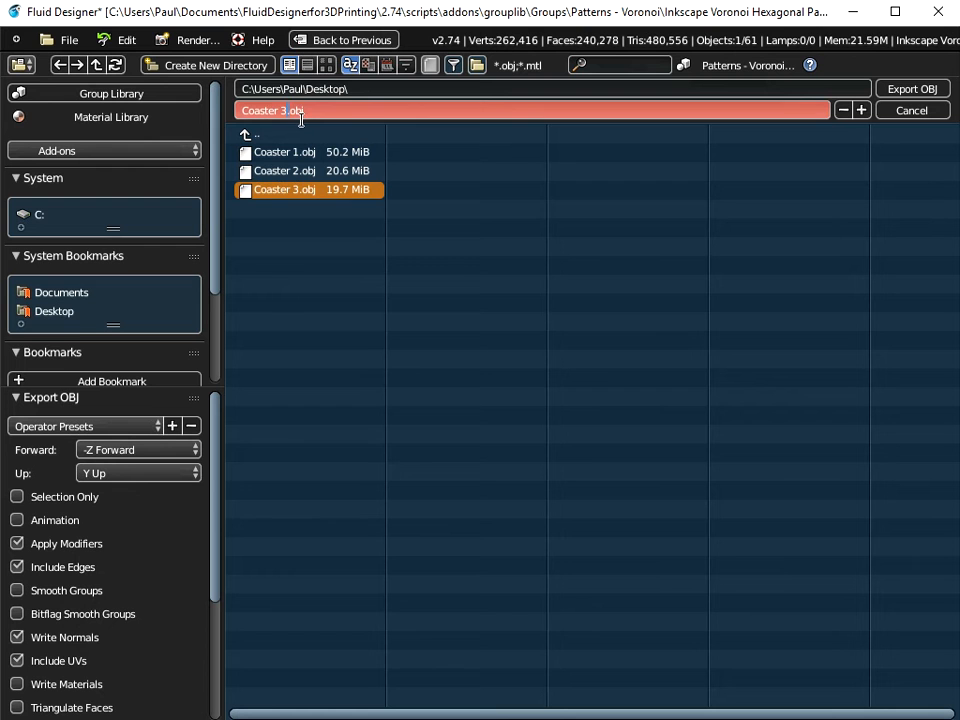
key(Return)
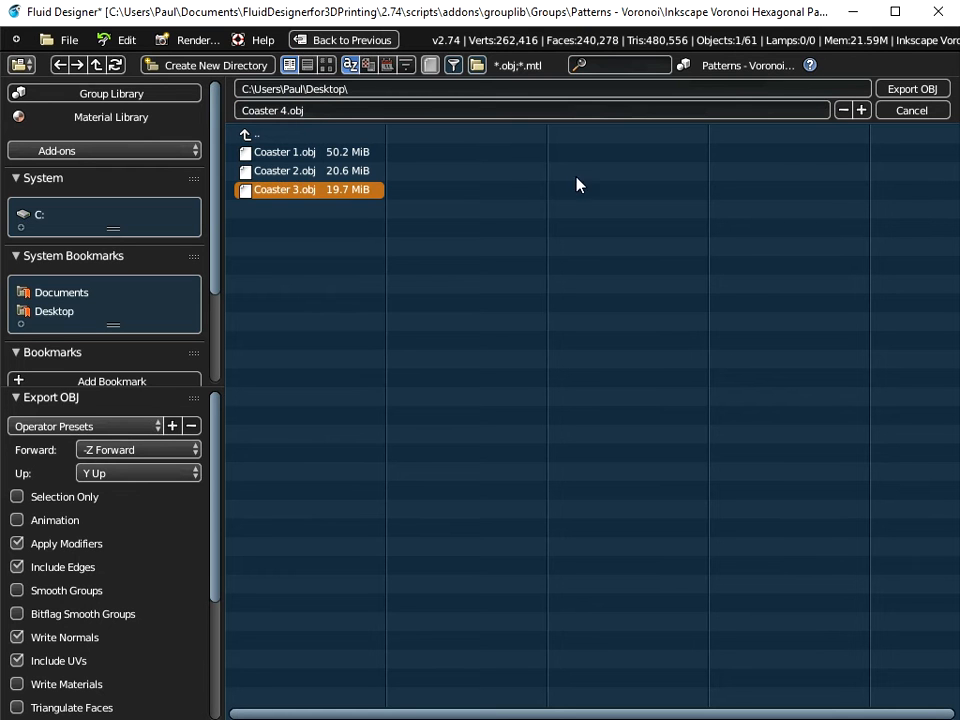
click(910, 89)
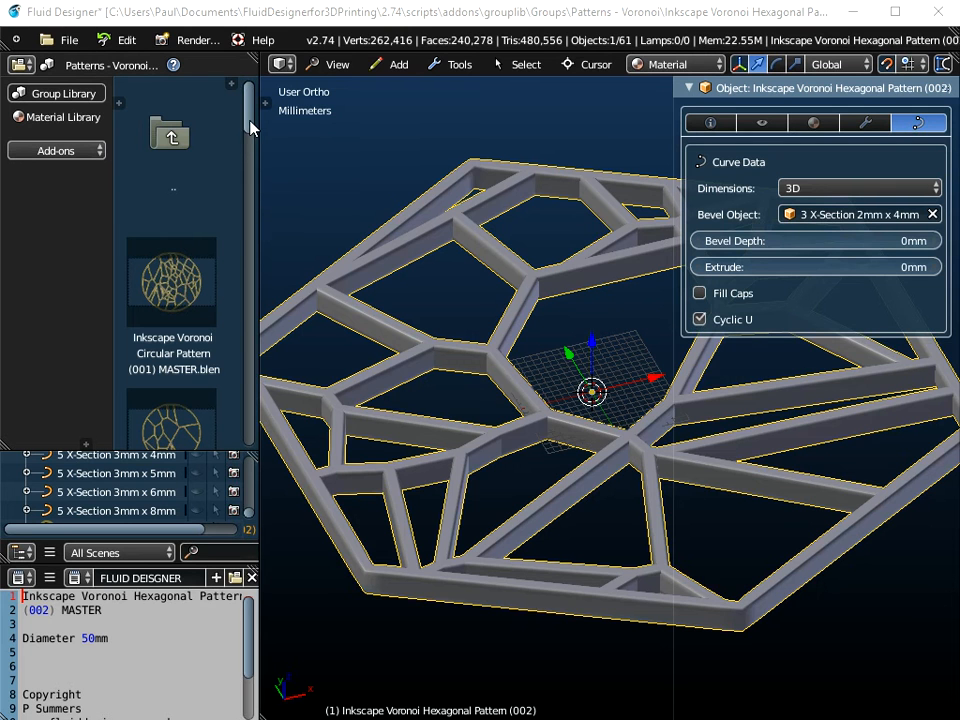
Step: Open the rectangular Inkscape Voronoi Pattern (001) MASTER from the group library in the work area
drag(249, 119, 257, 345)
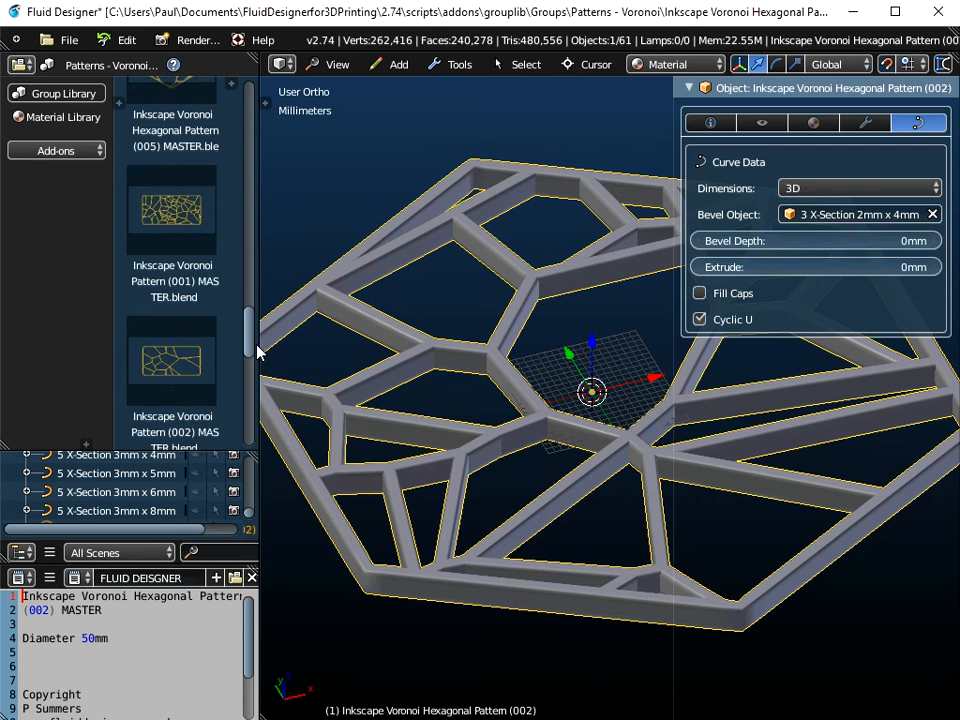
drag(197, 199, 450, 369)
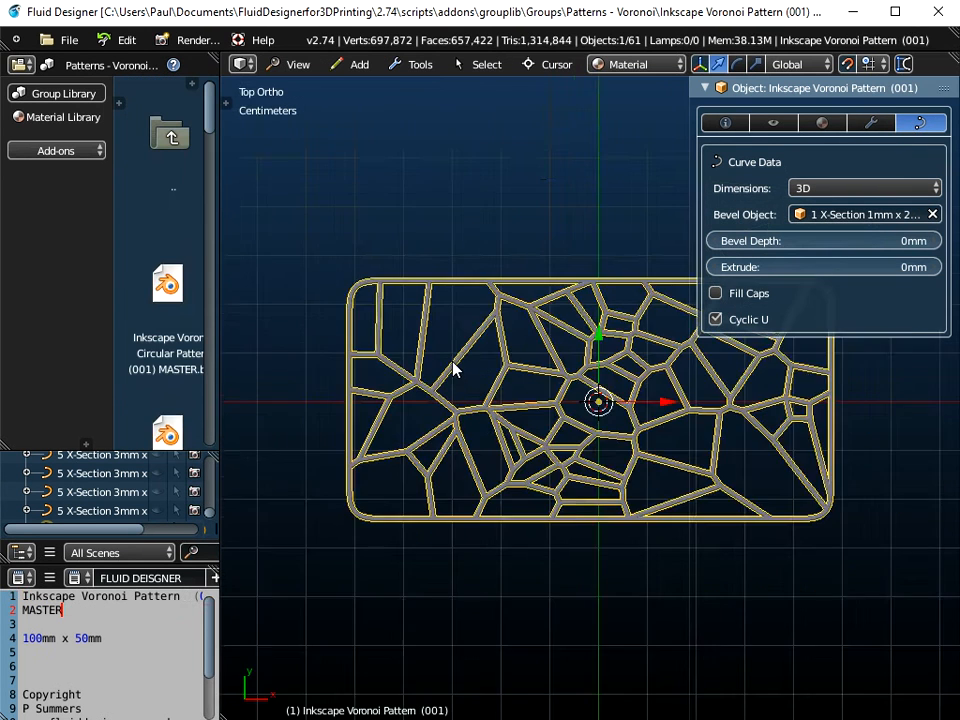
middle_drag(453, 375, 465, 281)
Step: Scale the rectangular Voronoi pattern (001) by 0.5 along X only and apply the scale to its data
click(725, 122)
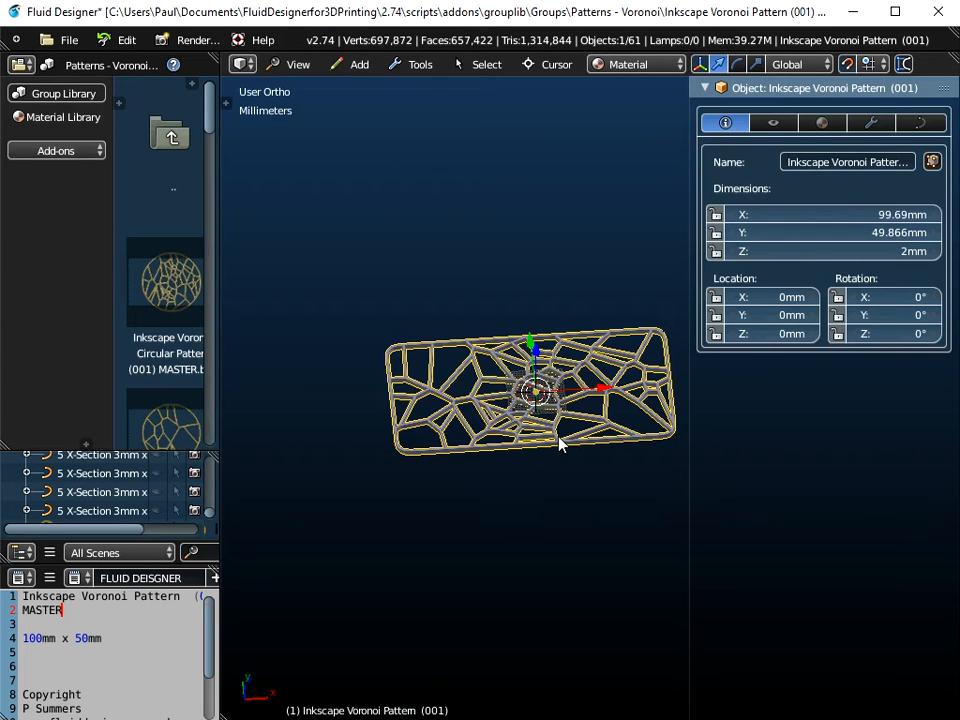
key(s)
text(x0.5)
key(Return)
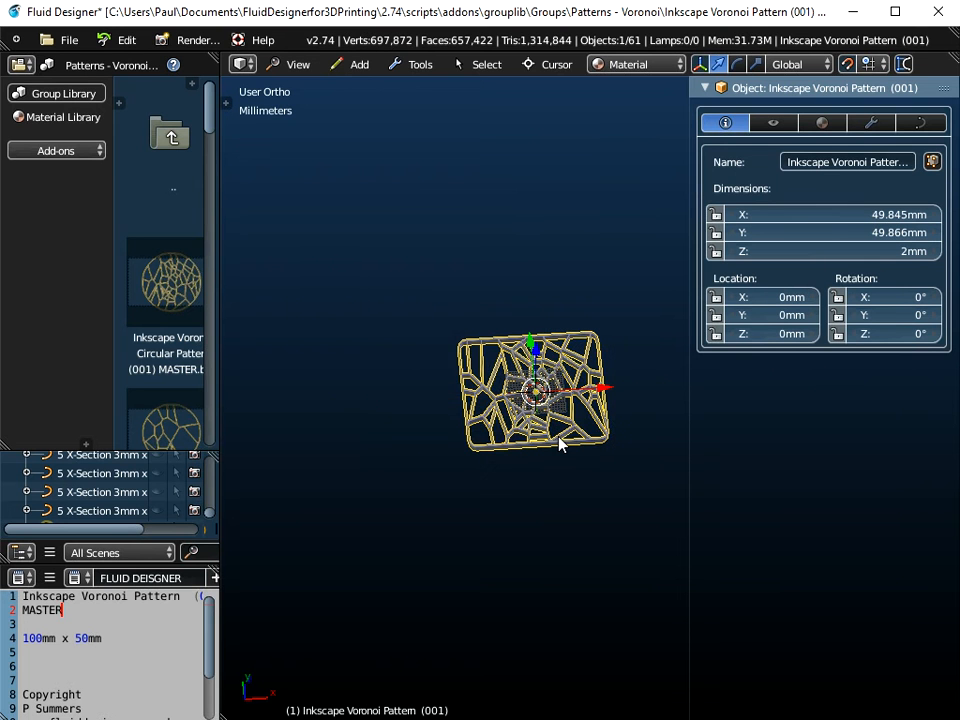
key(ctrl+a)
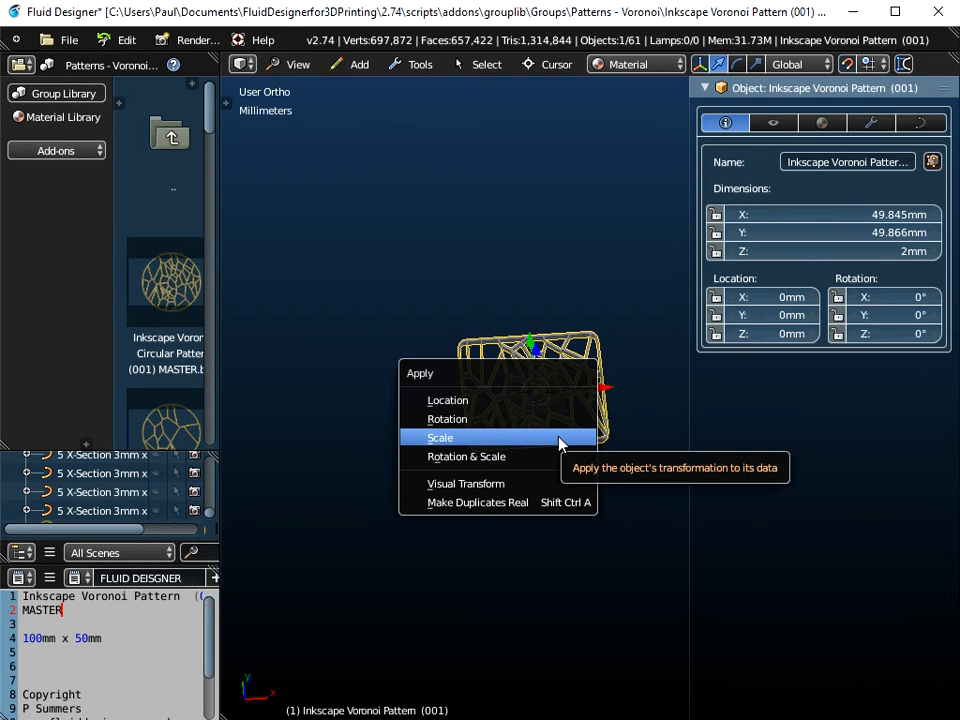
click(559, 444)
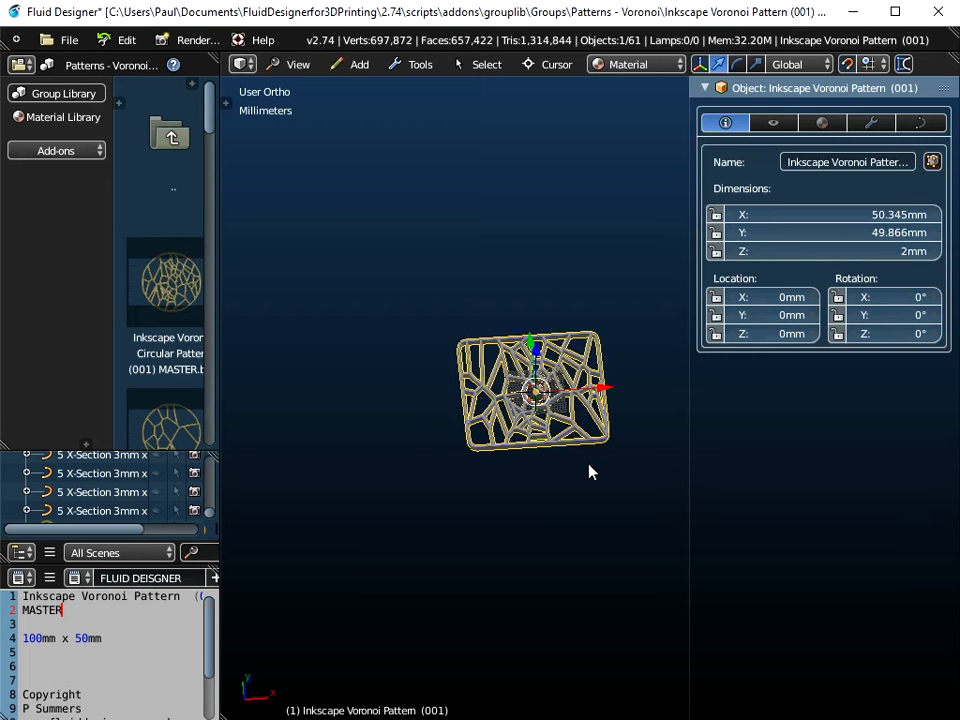
Step: Scale the squared Voronoi pattern (001) uniformly by a factor of 2 and apply the scale to its data
key(s)
text(2)
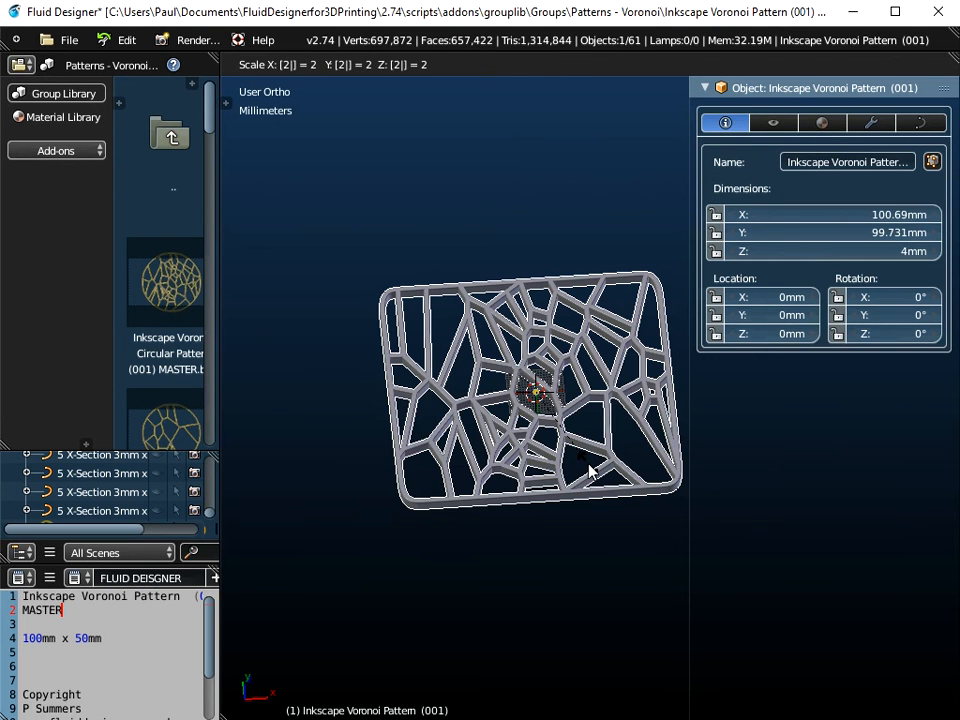
key(Return)
key(ctrl+a)
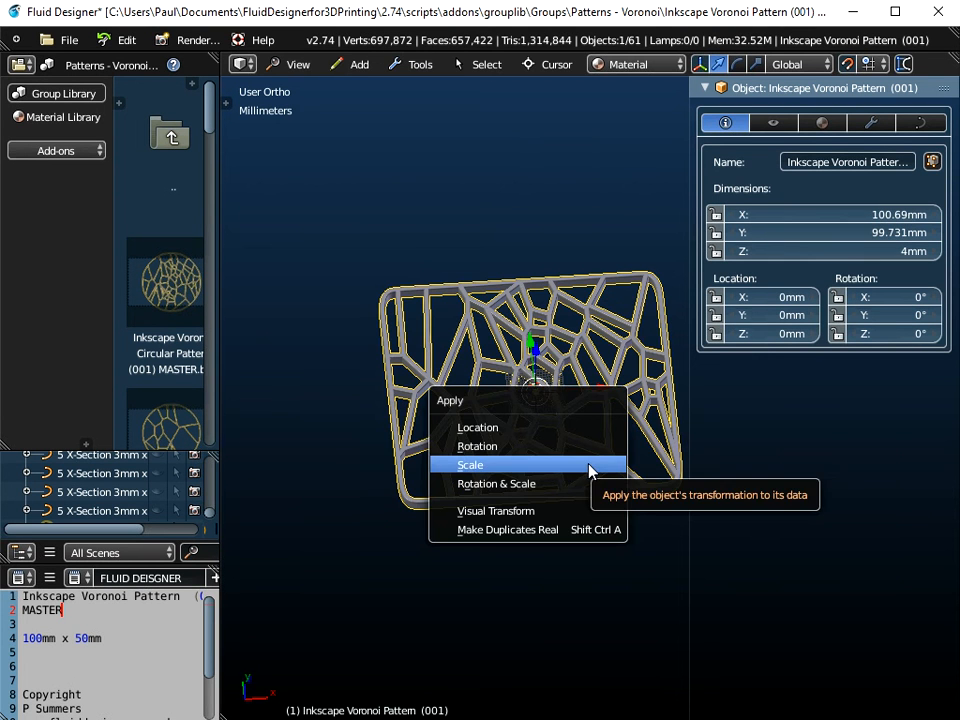
click(588, 468)
Step: Set the bevel object of the squared Voronoi pattern (001) to 3 X-Section 2mm x 4mm
middle_drag(586, 477, 620, 480)
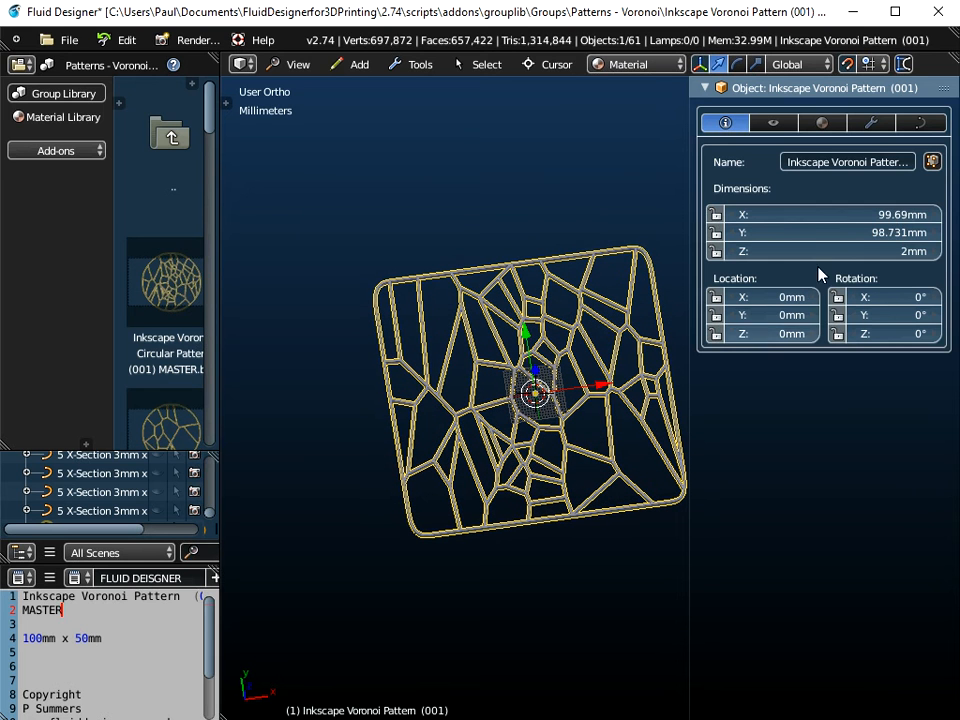
click(906, 126)
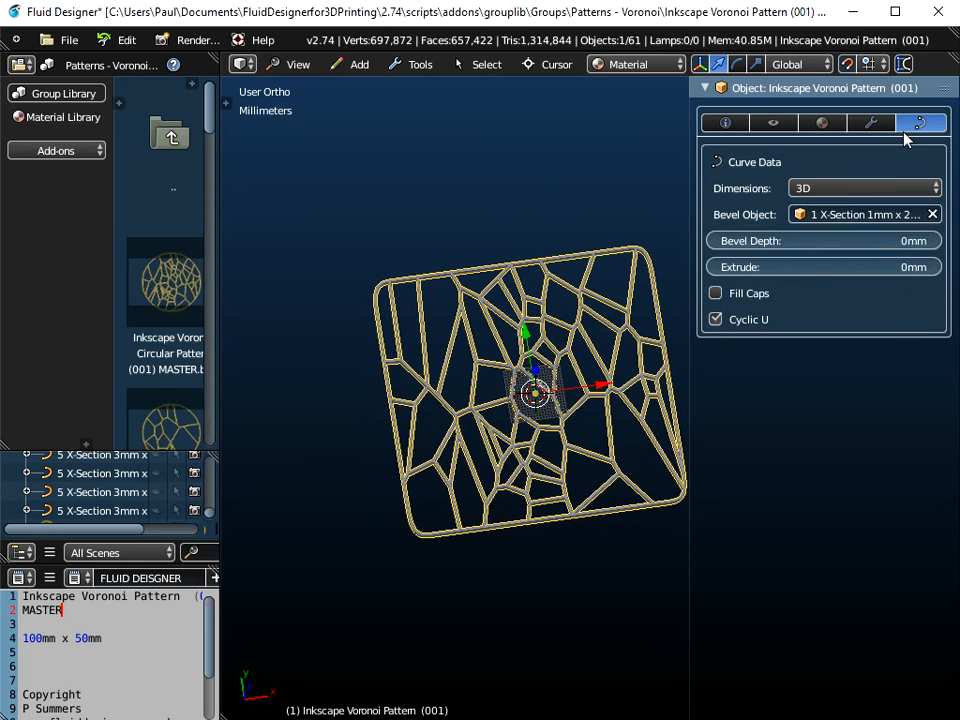
click(845, 213)
scroll(823, 340, down, 15)
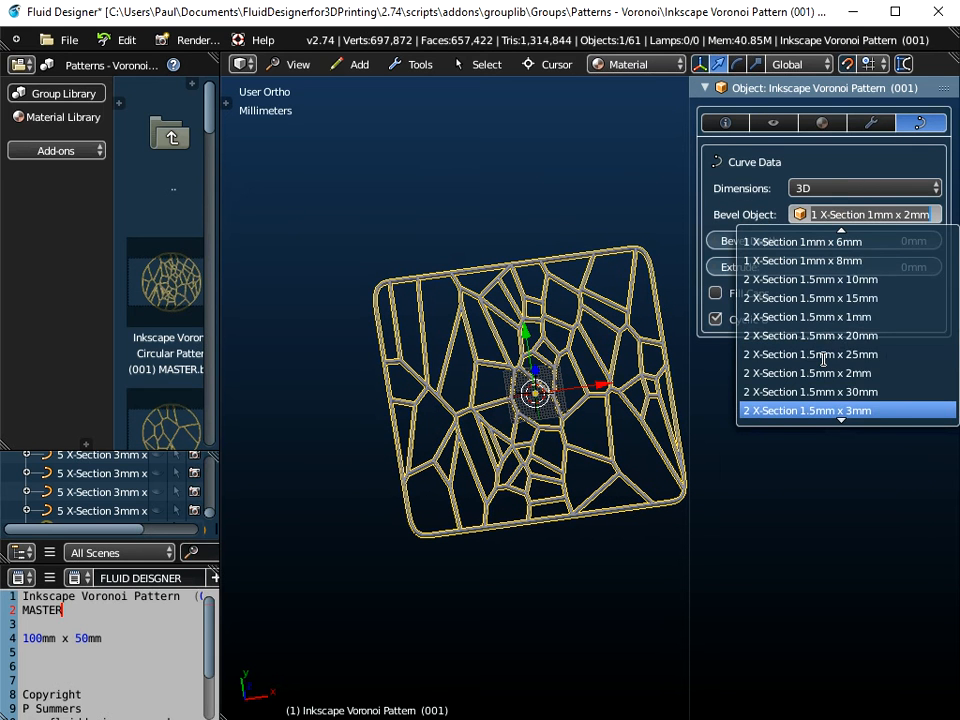
scroll(823, 358, down, 10)
scroll(823, 362, up, 2)
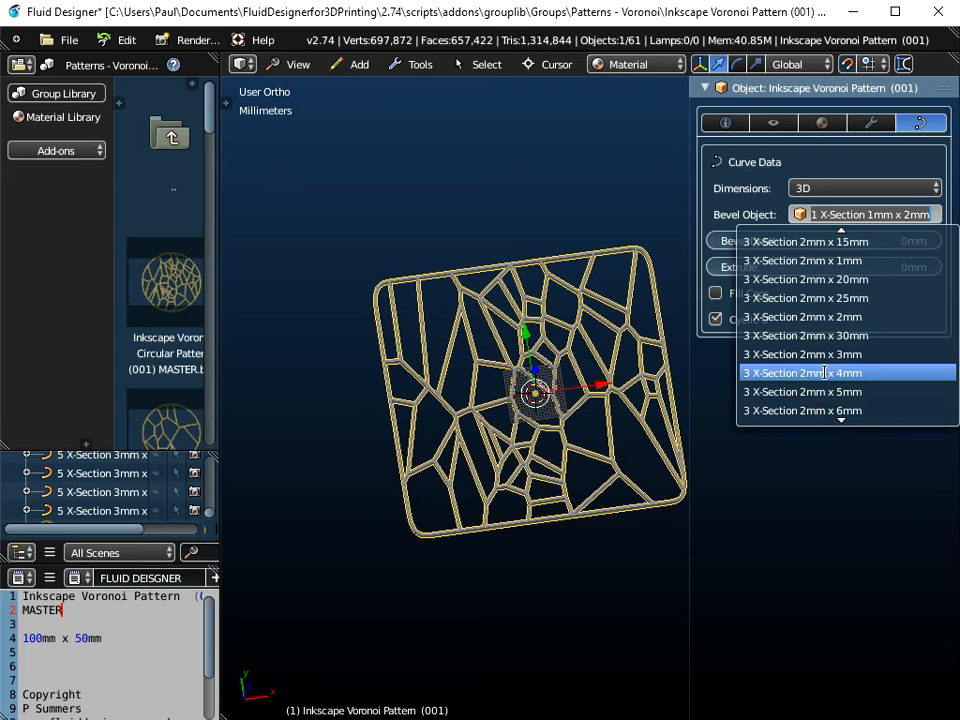
click(823, 366)
Step: Export the squared Voronoi pattern (001) to the Desktop as a Wavefront OBJ file named Coaster 5.obj
click(62, 40)
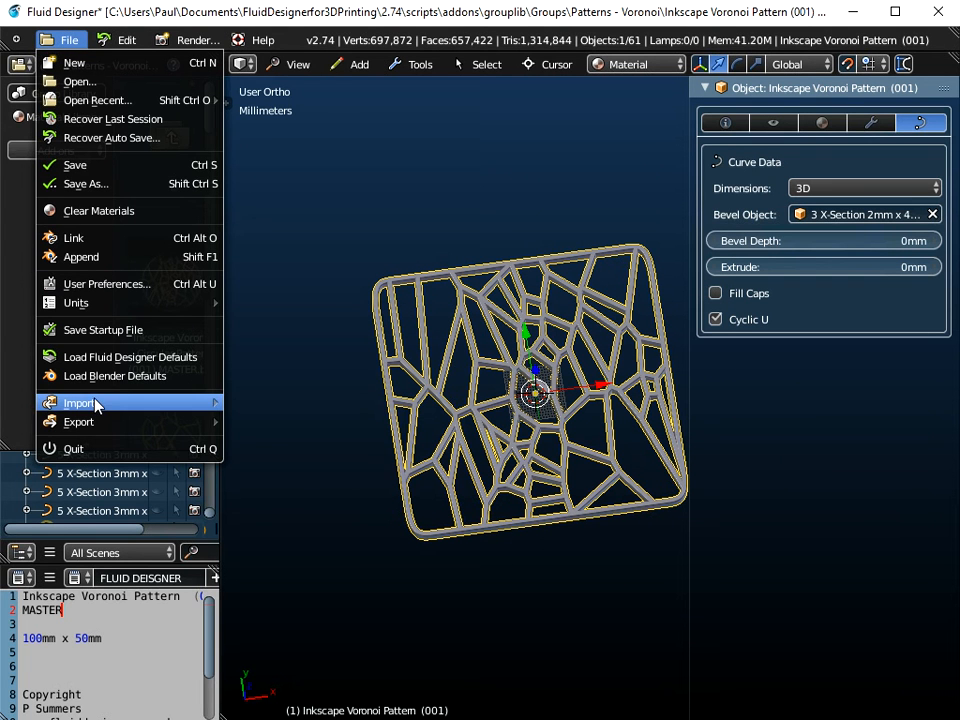
mouse_move(94, 406)
click(286, 480)
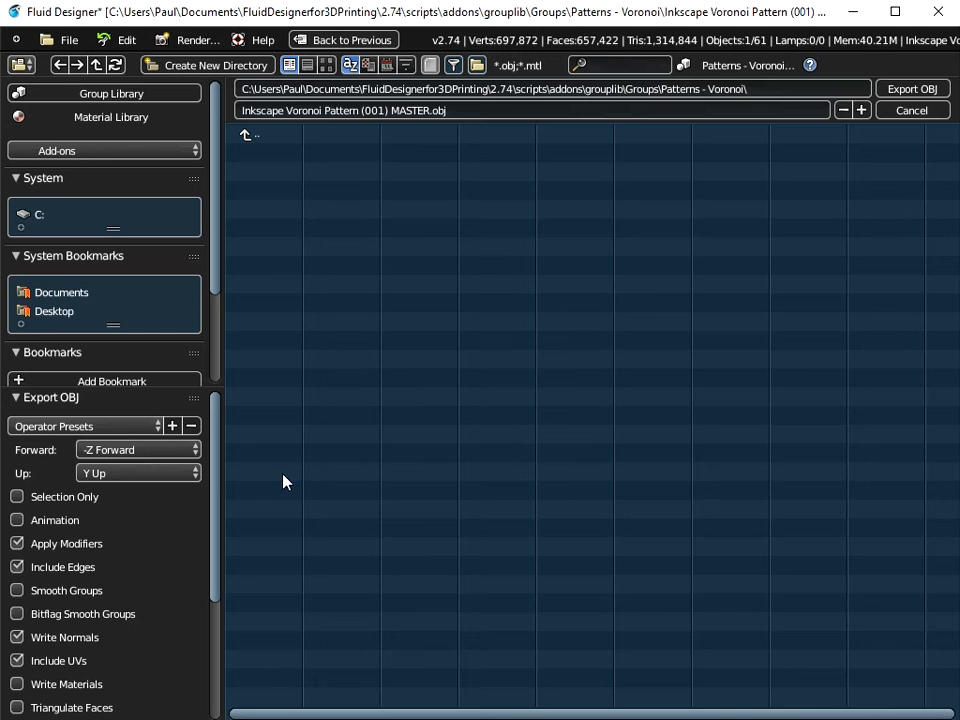
click(99, 312)
click(311, 208)
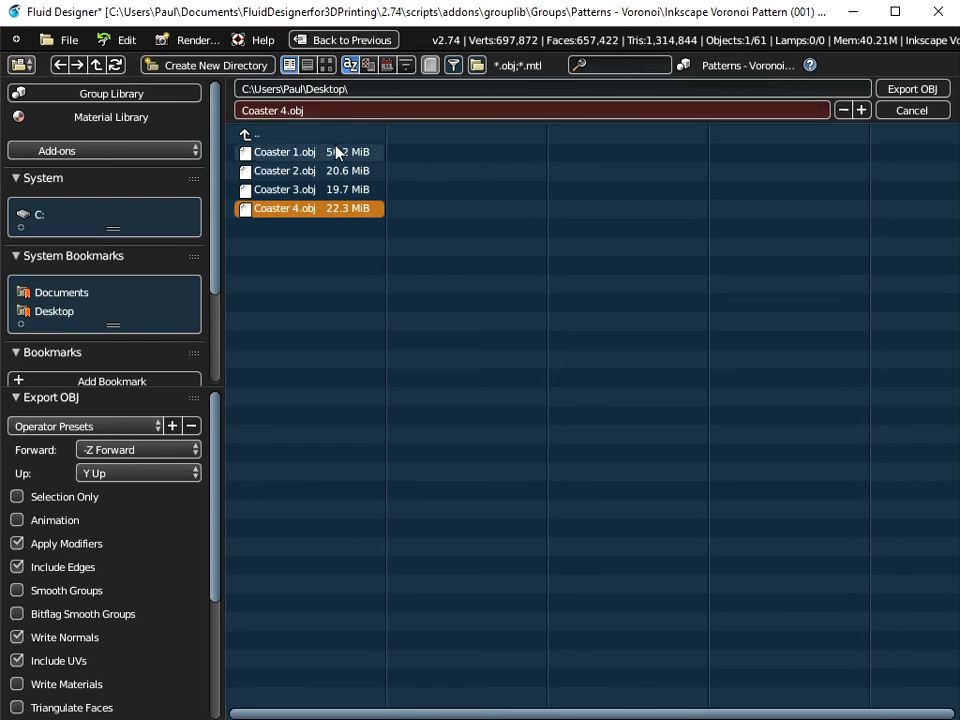
click(283, 110)
click(283, 110)
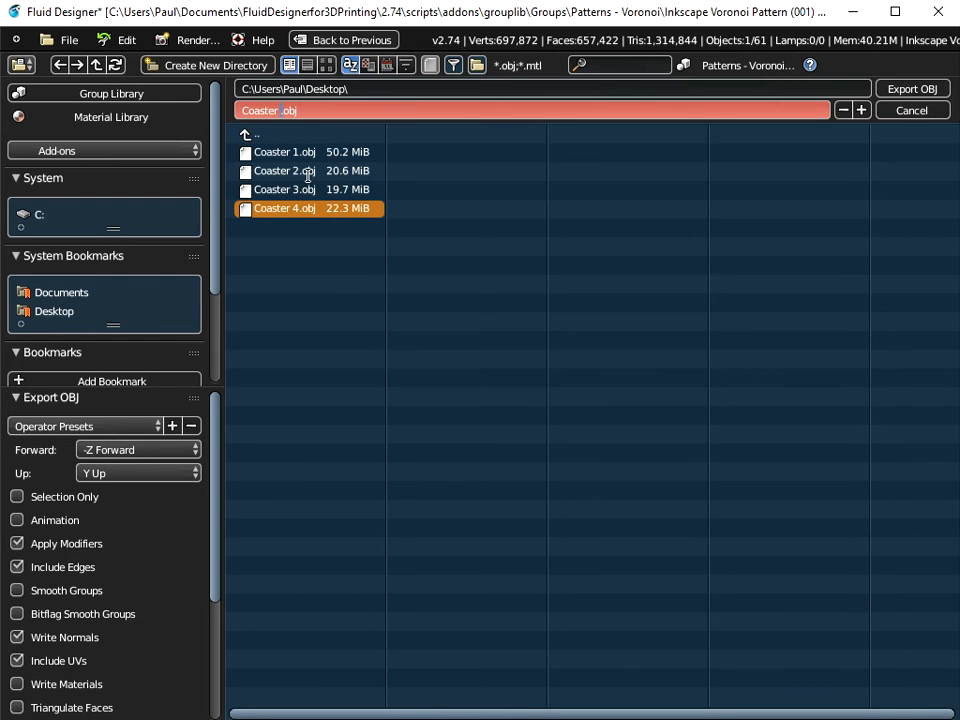
text(5)
key(Return)
click(900, 92)
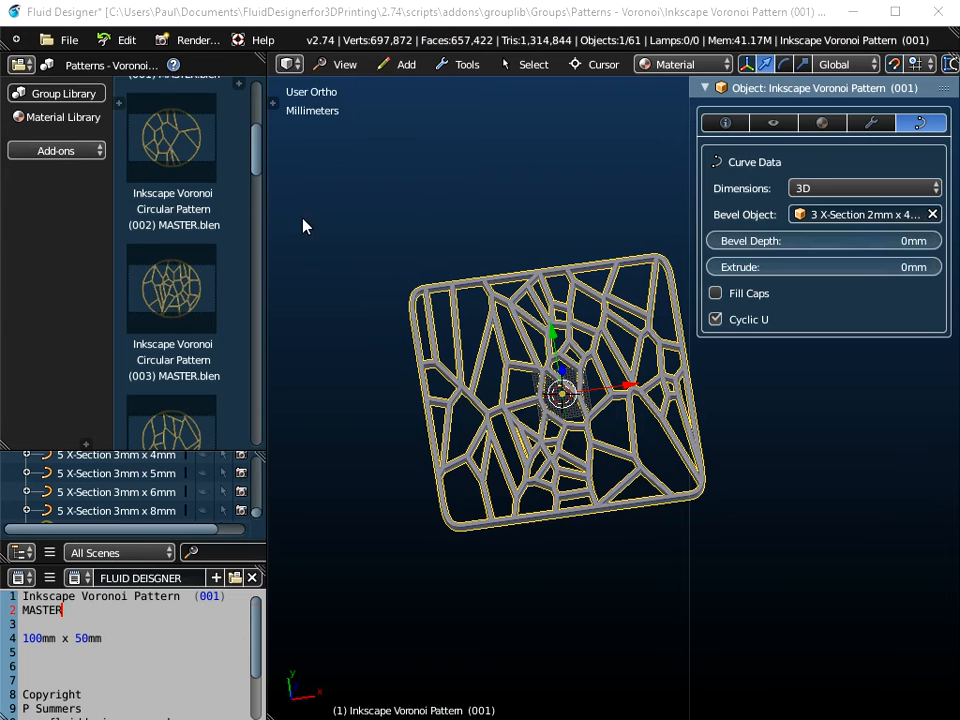
Step: Open the rectangular Inkscape Voronoi Pattern (002) MASTER from the group library in the work area and show its object dimensions
drag(257, 150, 266, 358)
drag(184, 231, 450, 252)
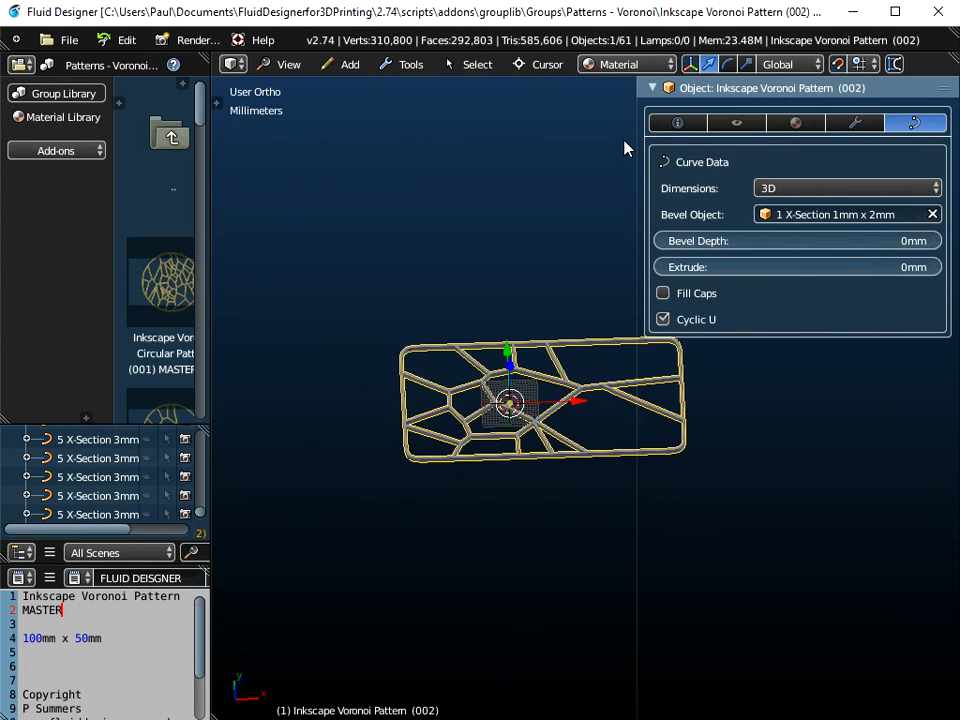
click(677, 122)
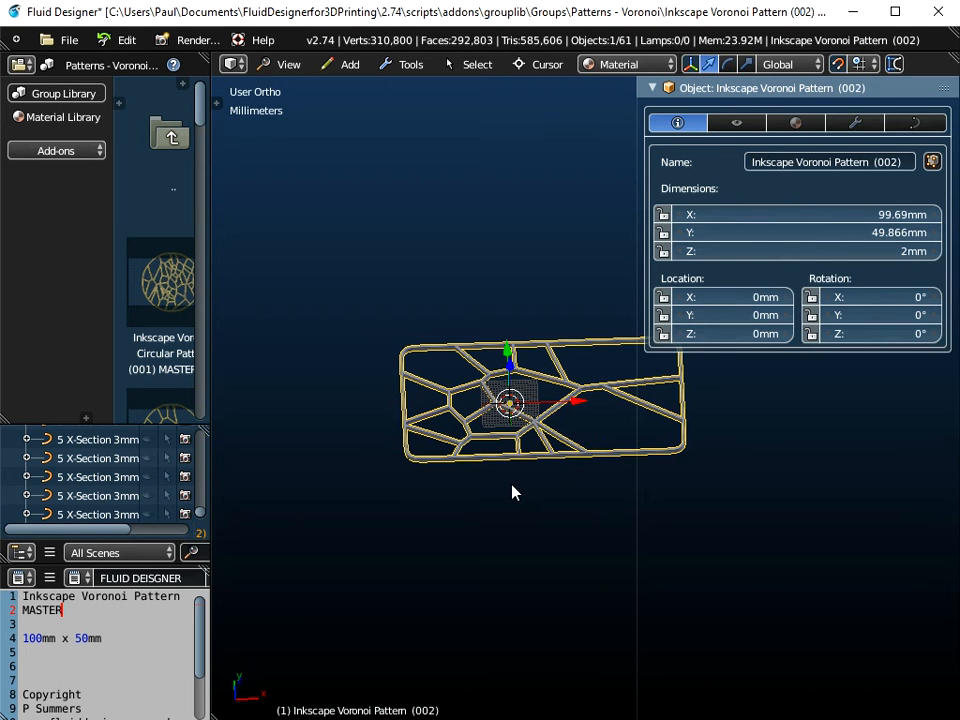
Step: Scale the rectangular Voronoi pattern (002) by 0.5 along X only and apply the scale to its data
key(s)
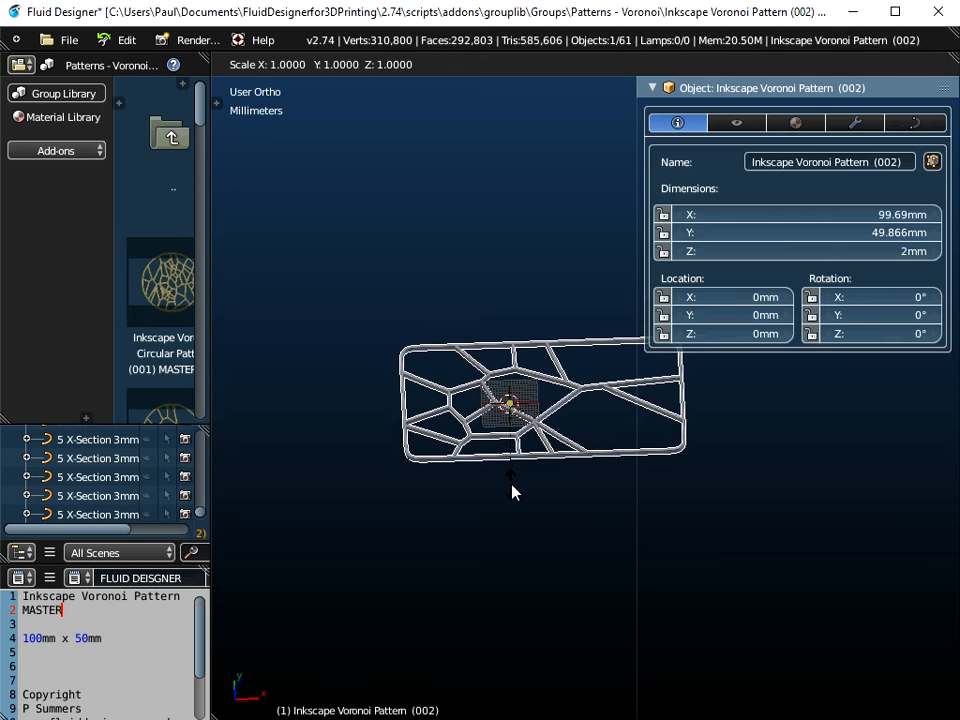
key(x)
key(Escape)
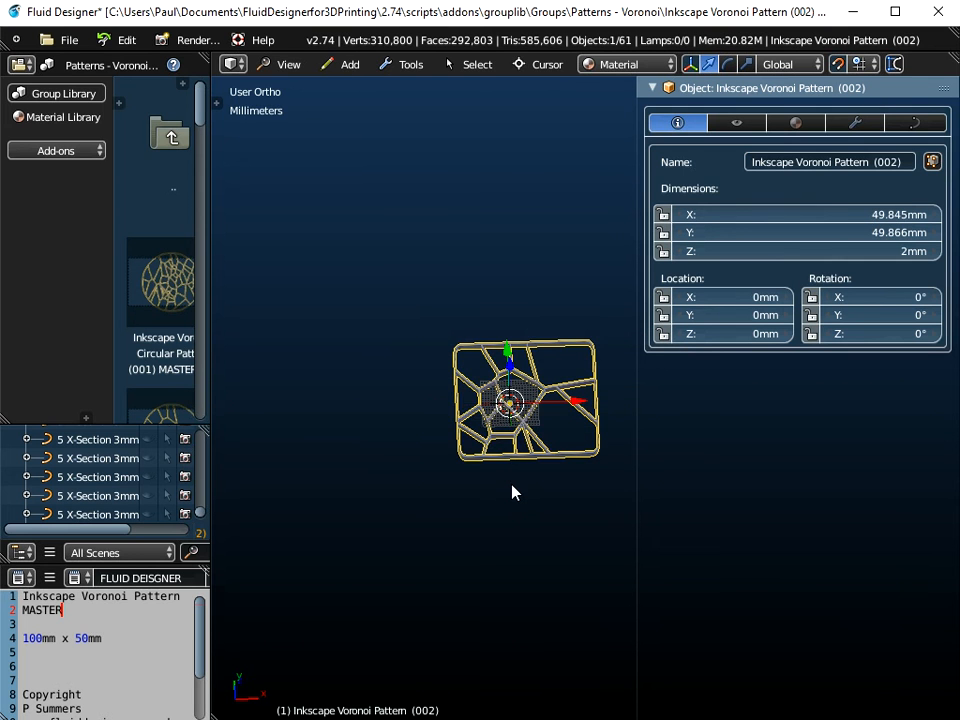
key(ctrl+a)
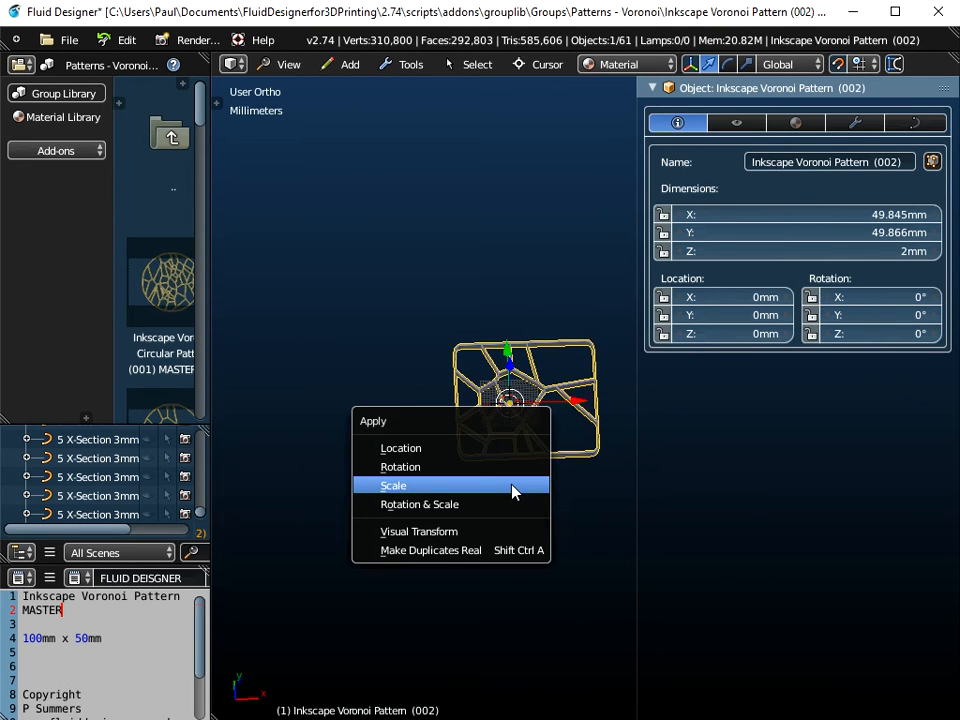
click(512, 486)
Step: Scale the squared Voronoi pattern (002) uniformly by a factor of 2 and apply the scale to its data
key(s)
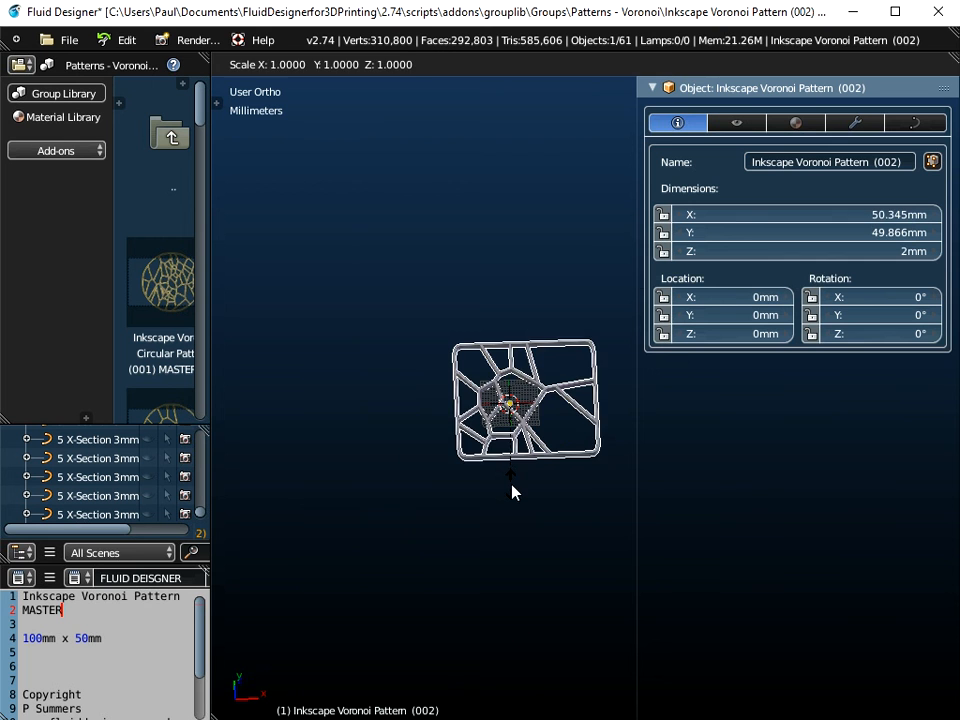
key(2)
key(Return)
key(ctrl+a)
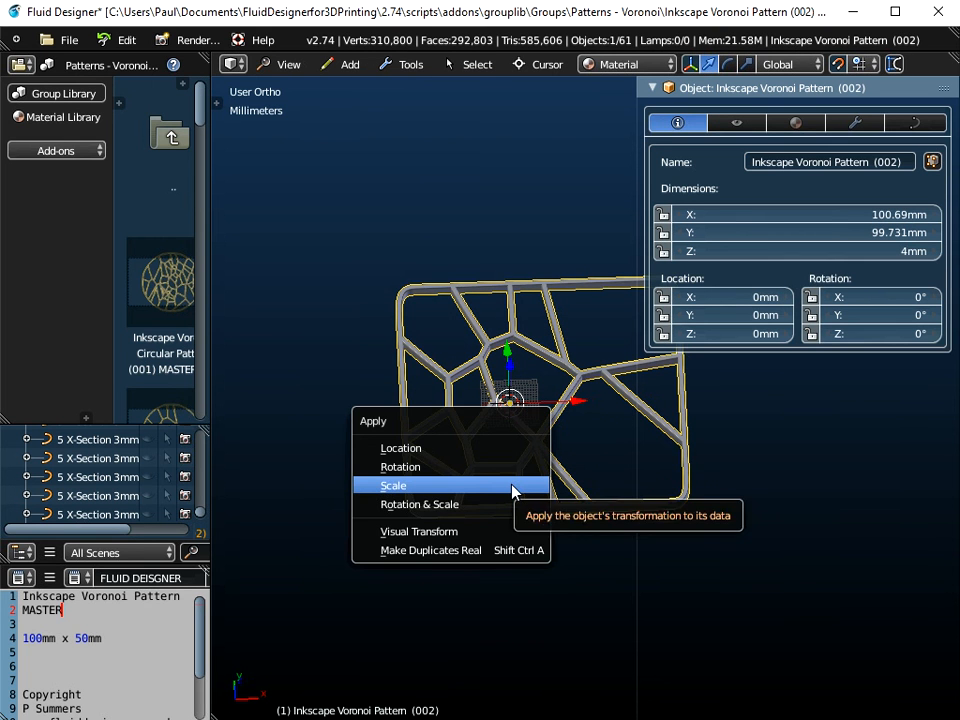
click(512, 487)
Step: Set the bevel object of the squared Voronoi pattern (002) to 3 X-Section 2mm x 4mm
click(913, 125)
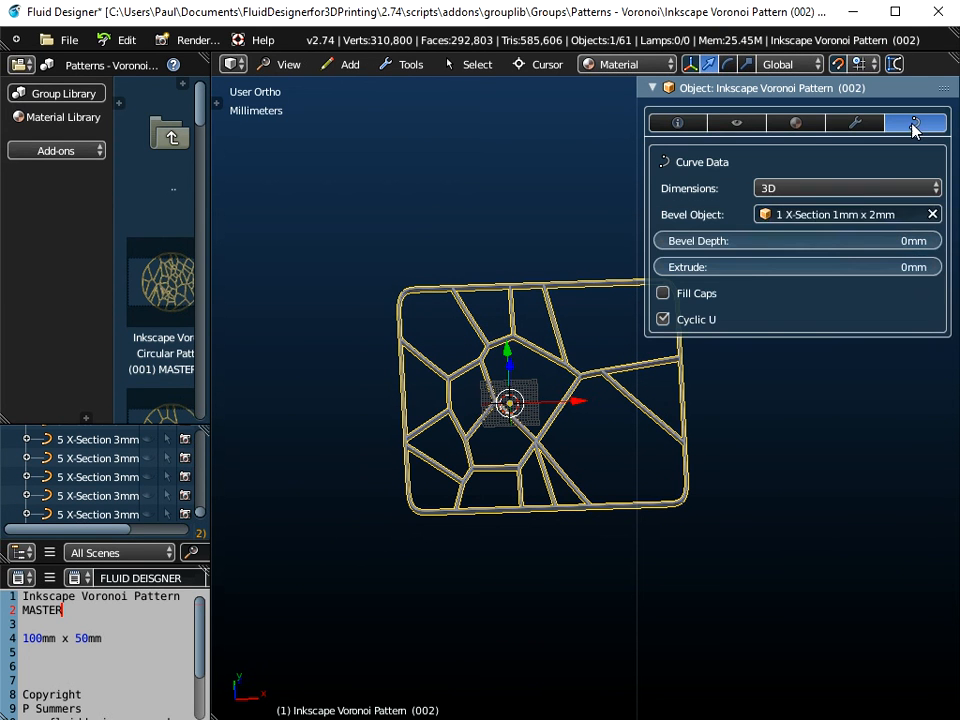
click(846, 214)
scroll(800, 345, down, 20)
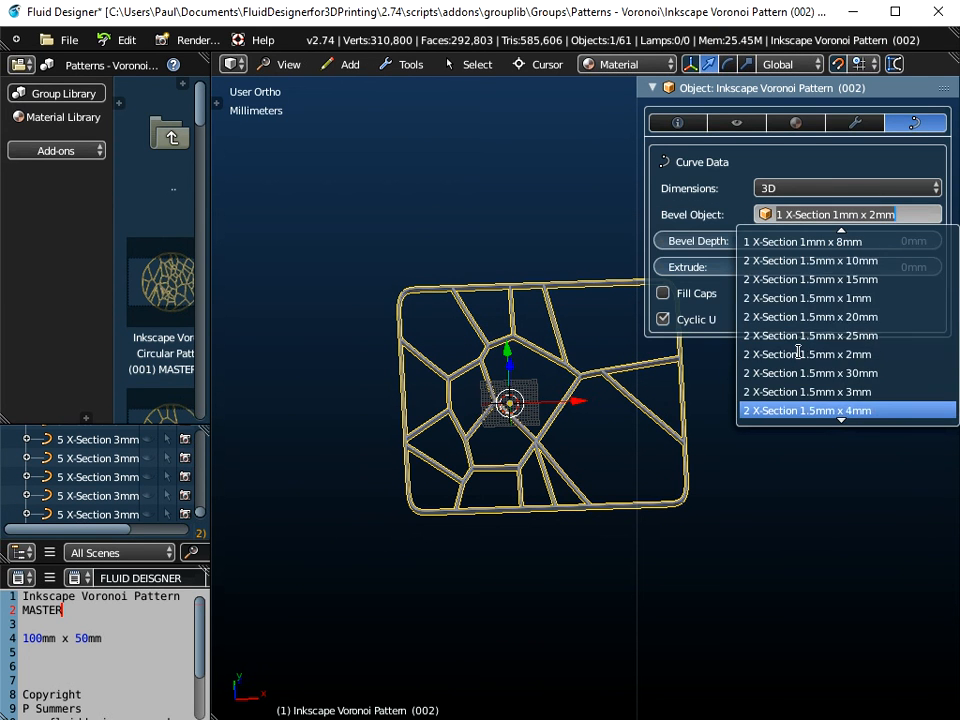
scroll(799, 350, down, 5)
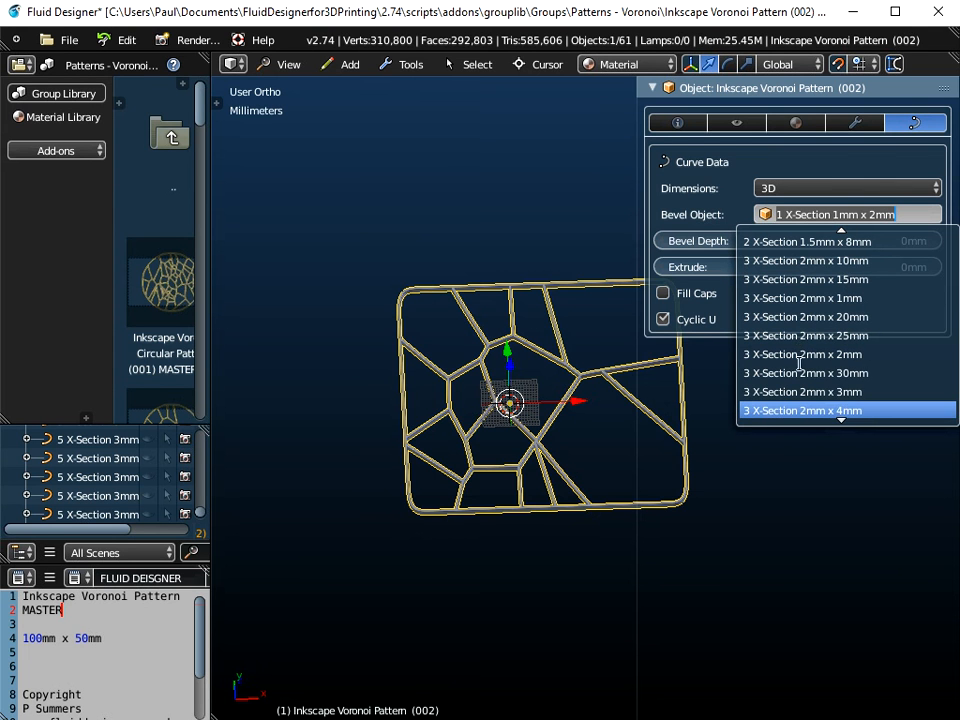
click(806, 410)
middle_drag(561, 452, 614, 442)
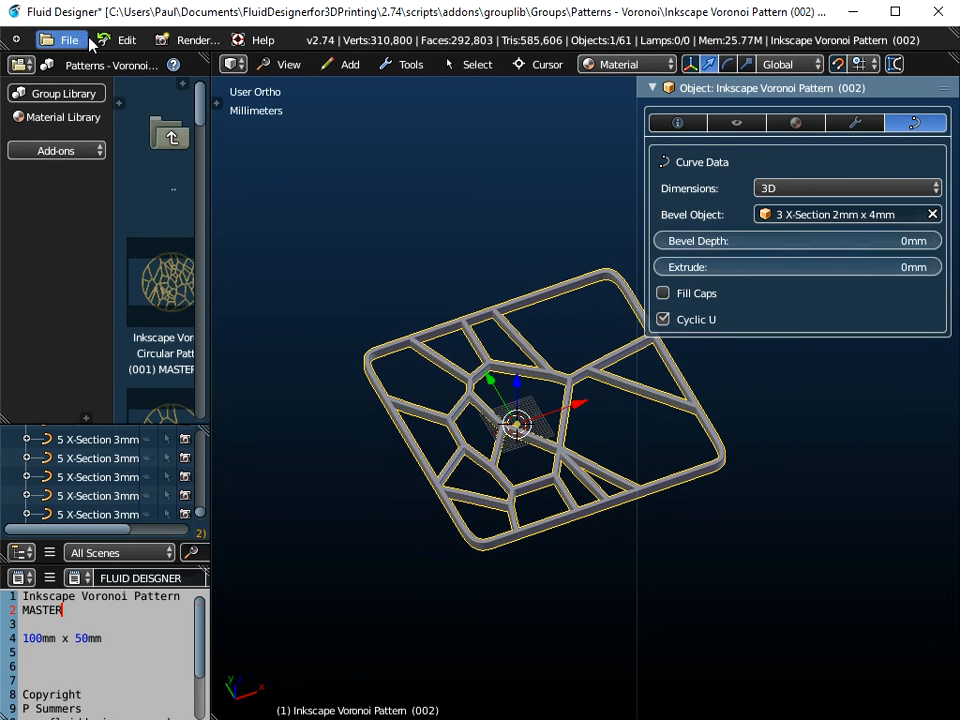
Step: Export the squared Voronoi pattern (002) to the Desktop as a Wavefront OBJ file named Coaster 6.obj
click(65, 40)
mouse_move(124, 422)
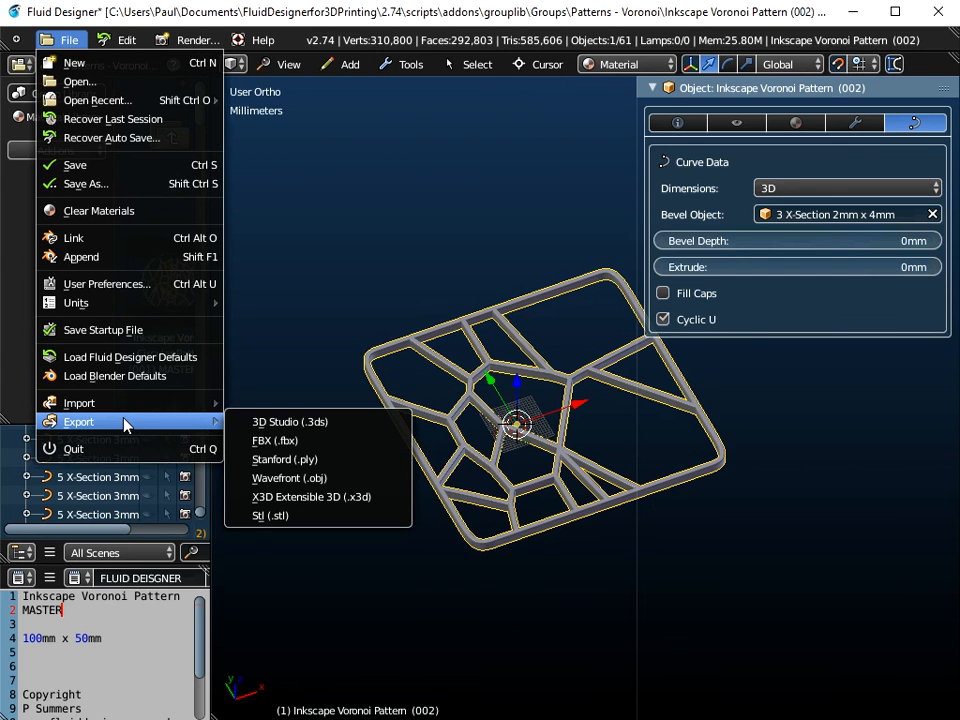
click(248, 477)
click(28, 313)
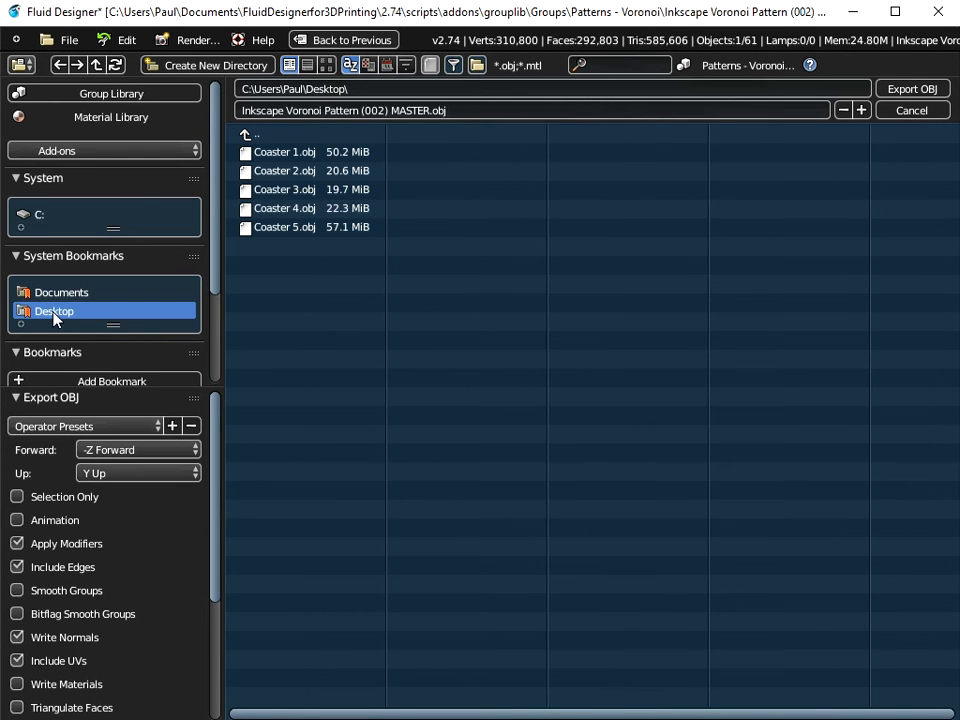
click(286, 227)
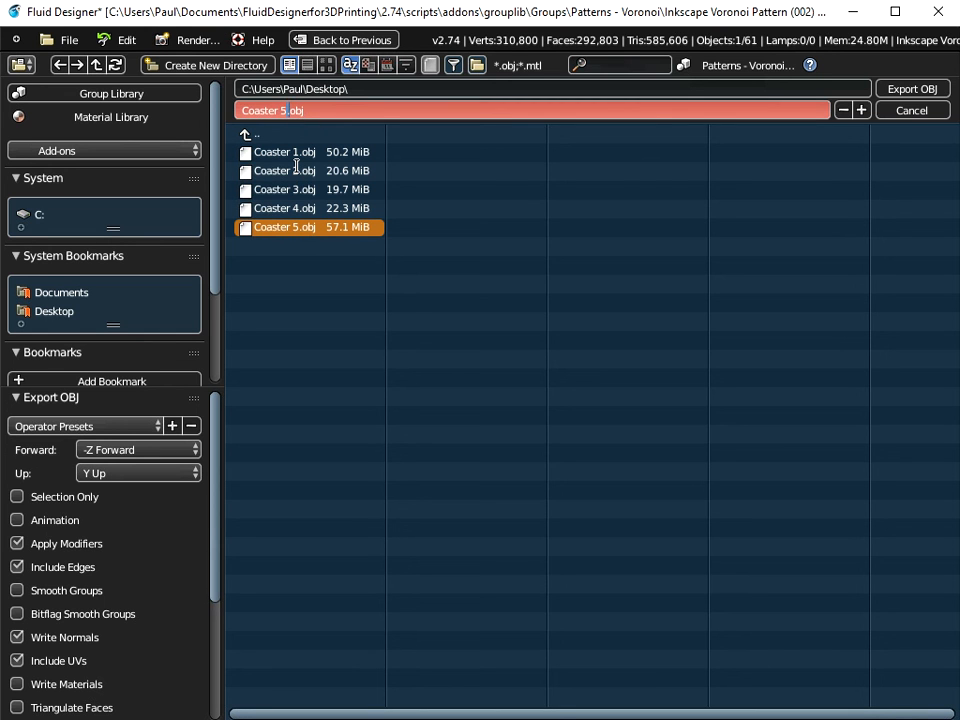
text(6)
key(Return)
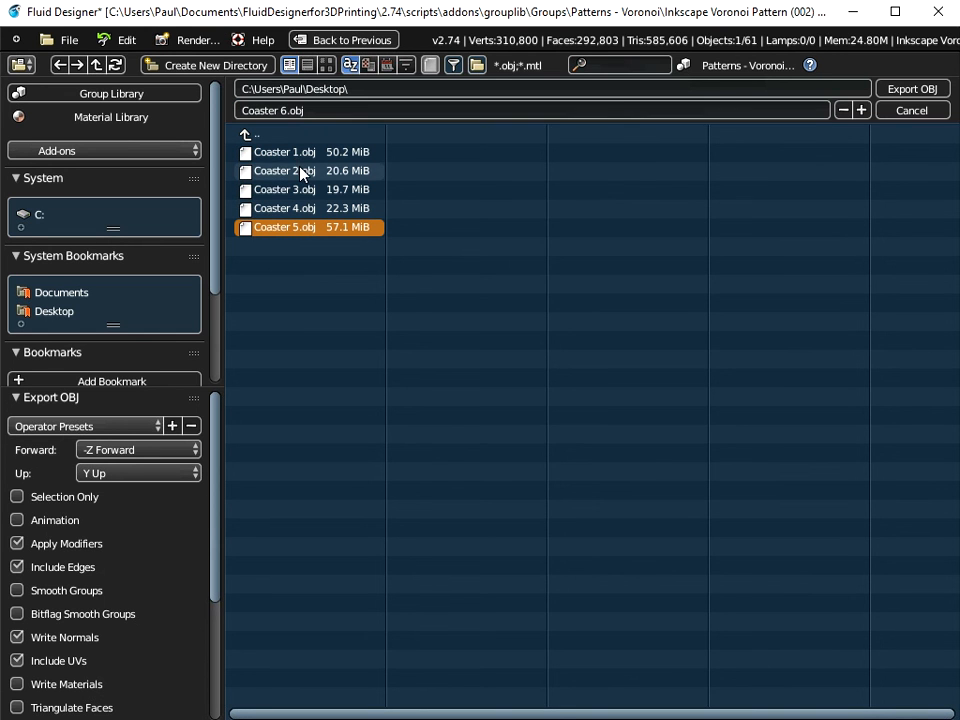
click(908, 89)
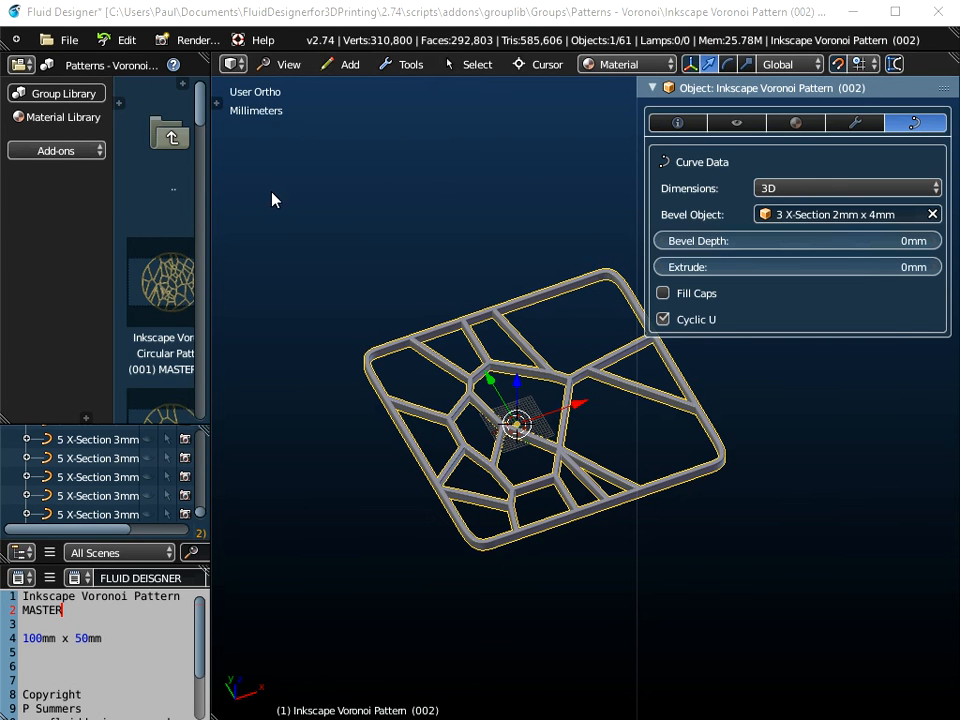
Step: Start a new file by reloading the start-up file and look through the Voronoi patterns in the group library
click(66, 41)
click(87, 64)
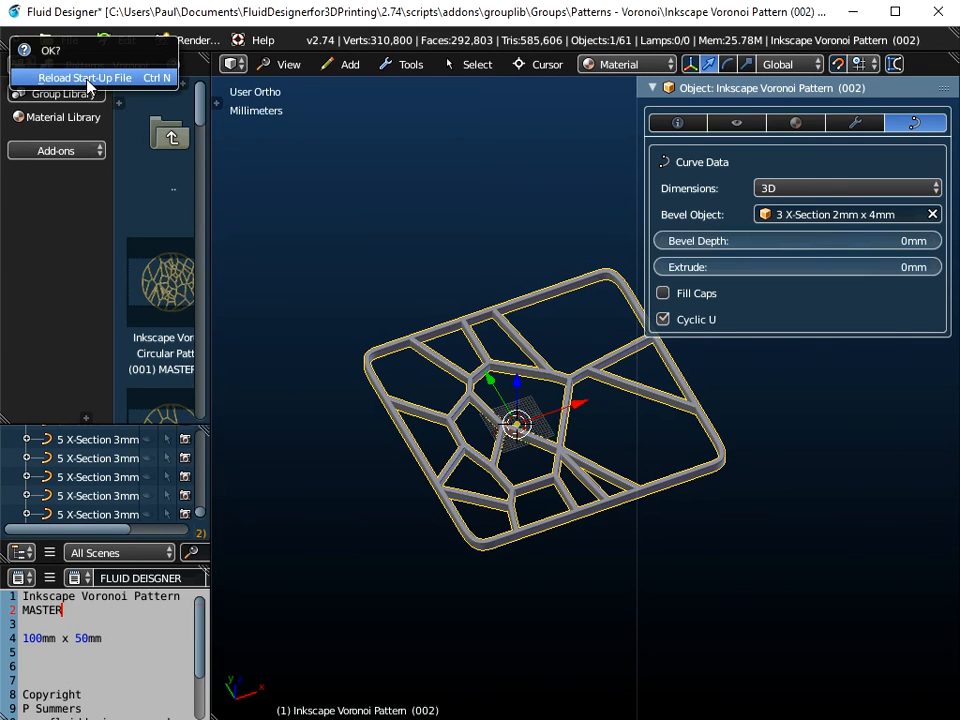
click(86, 77)
scroll(356, 253, down, 3)
scroll(356, 253, down, 3)
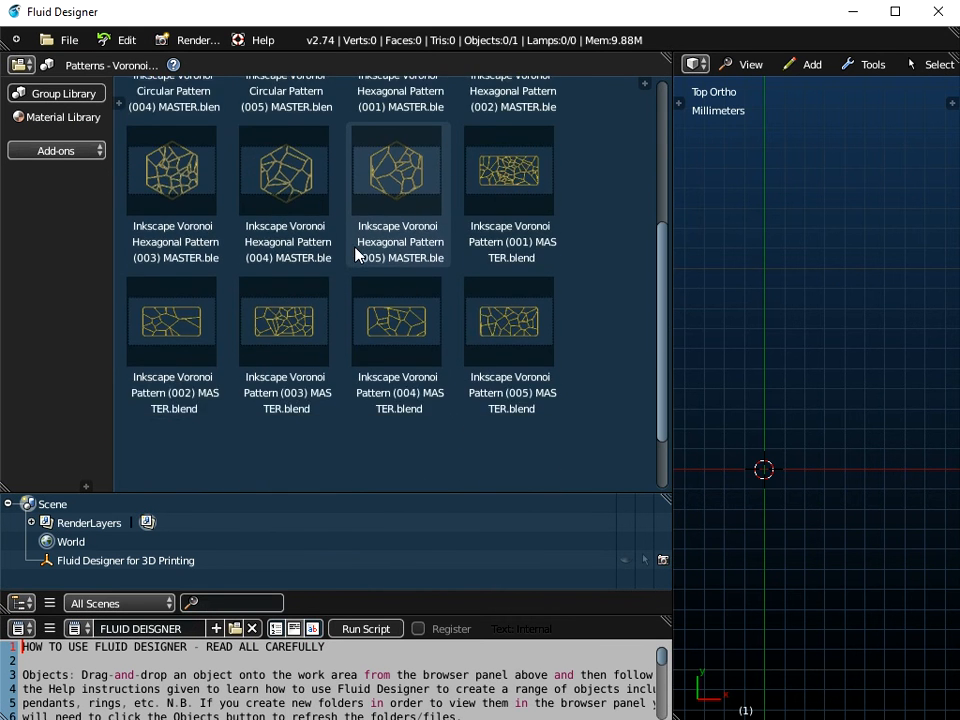
scroll(356, 253, up, 6)
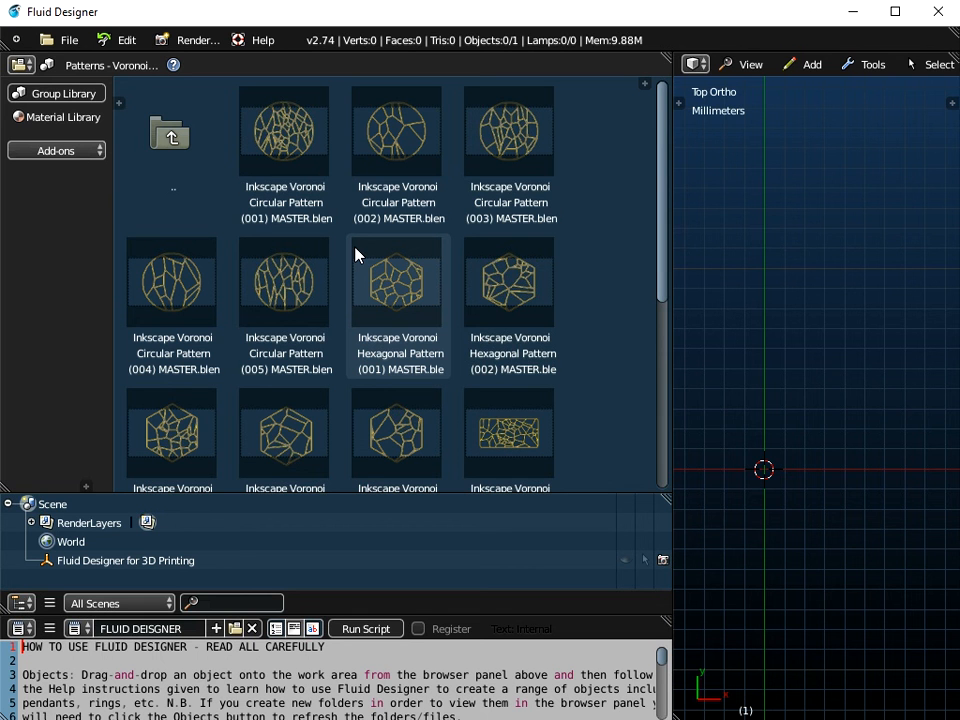